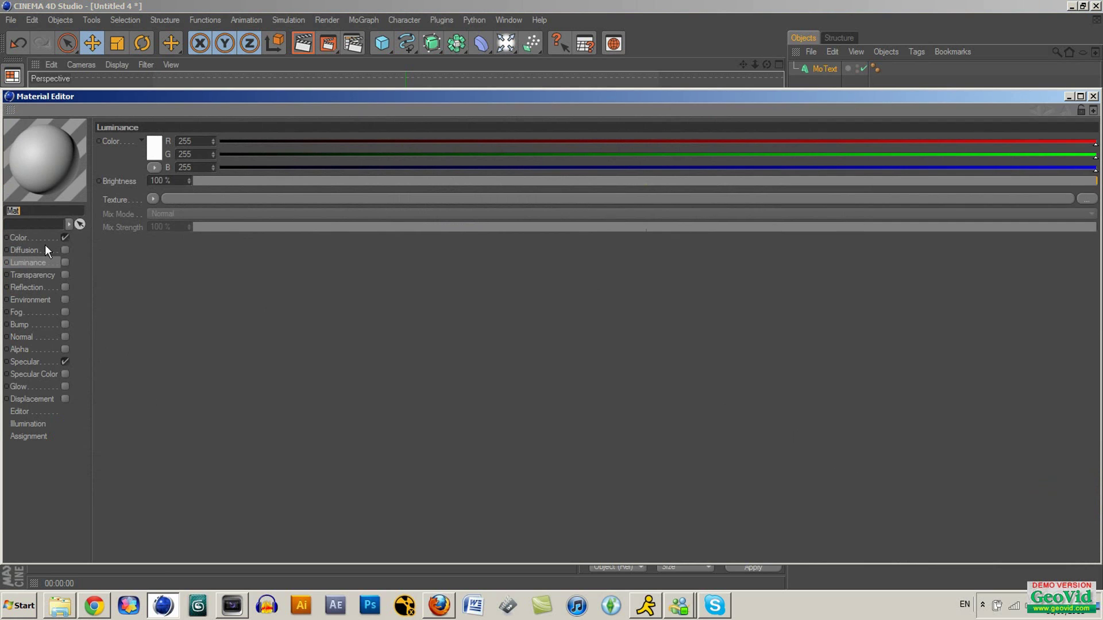
- Set the material's color to pure red (255, 0, 0) and turn off its specular channel
{"action": "left_click", "coordinate": [153, 150]}
{"action": "left_click_drag", "start_coordinate": [154, 146], "coordinate": [172, 96]}
{"action": "left_click", "coordinate": [124, 200]}
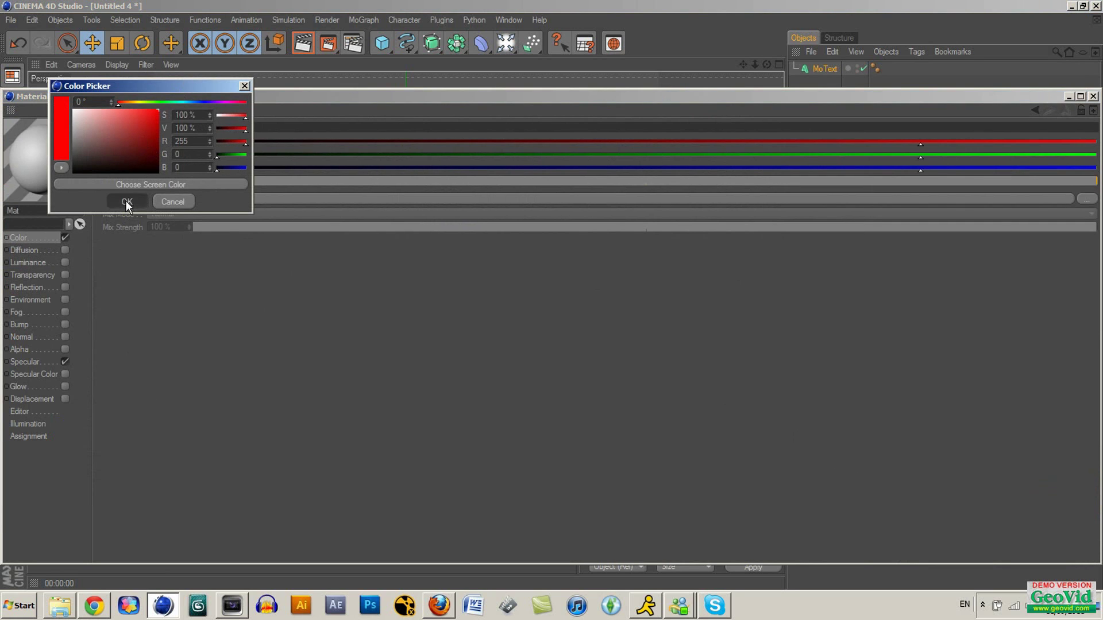
{"action": "left_click", "coordinate": [64, 361]}
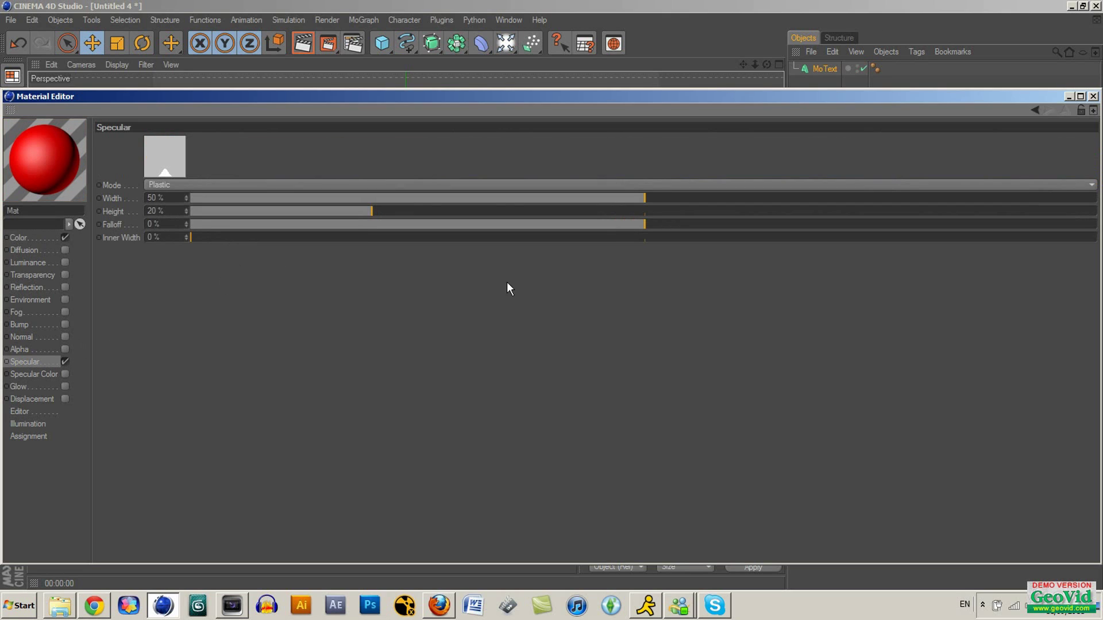
{"action": "left_click", "coordinate": [65, 362]}
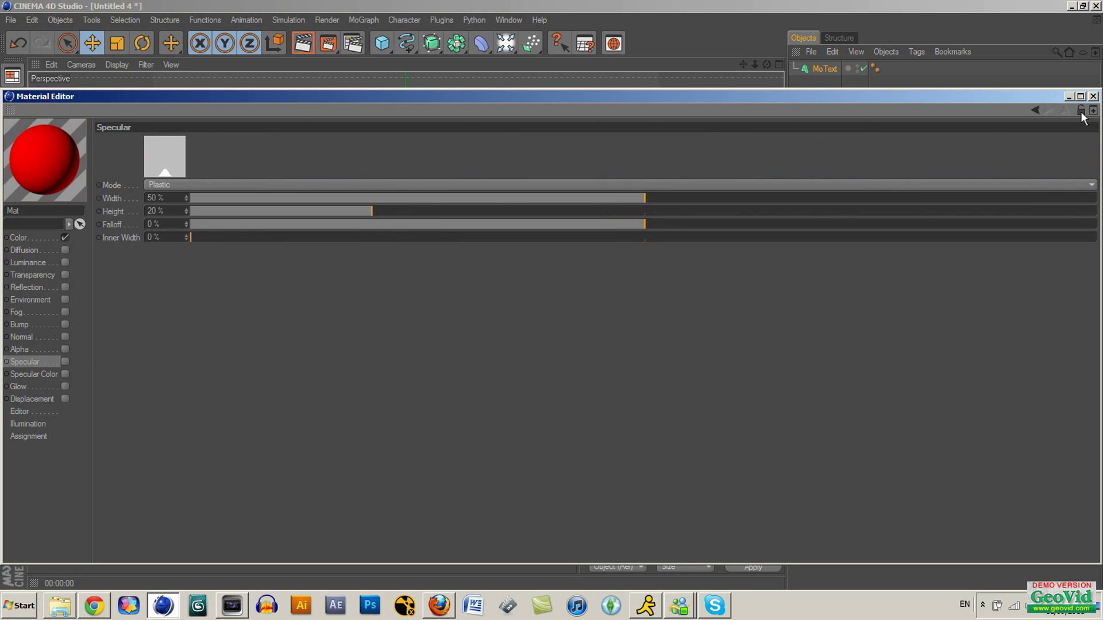
{"action": "left_click", "coordinate": [1093, 95]}
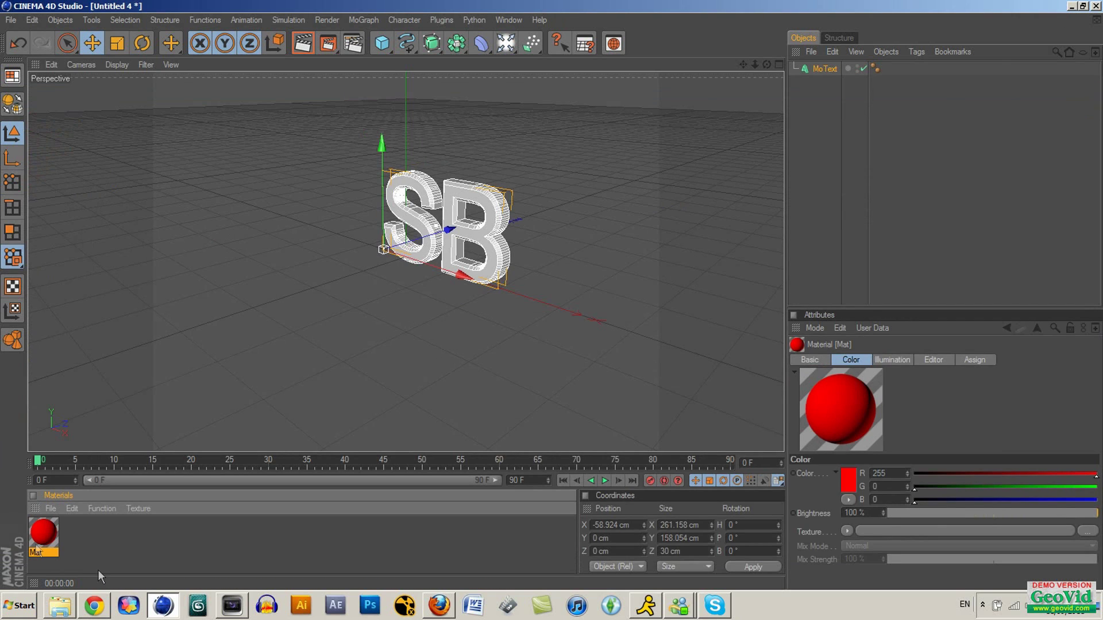
- Apply the red material to the SB text and deselect it
{"action": "left_click_drag", "start_coordinate": [36, 533], "coordinate": [498, 223]}
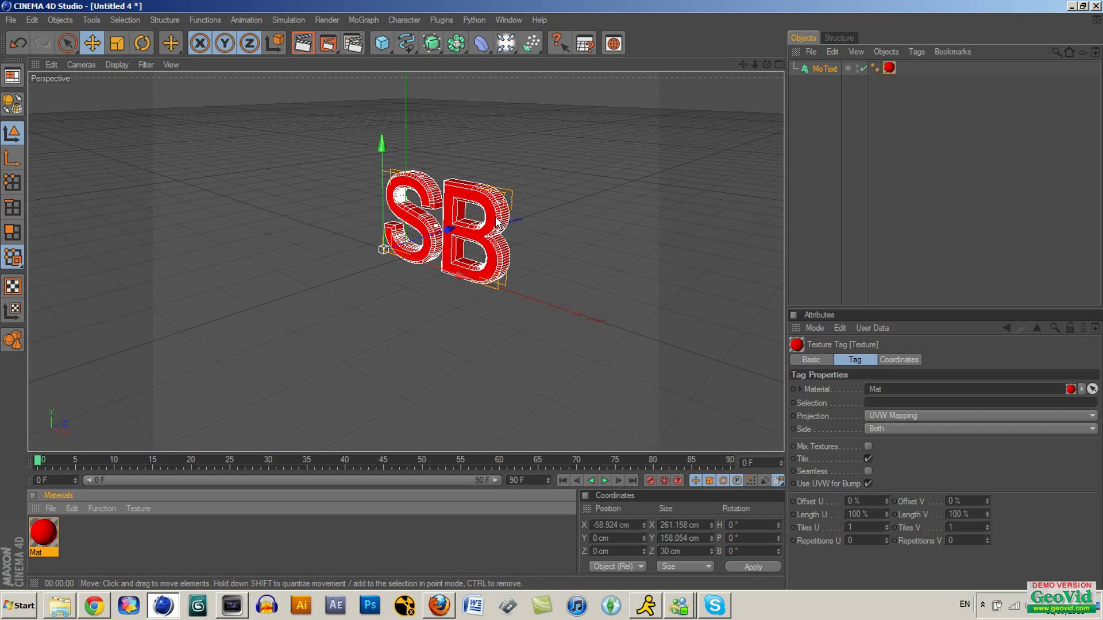
{"action": "left_click", "coordinate": [623, 193]}
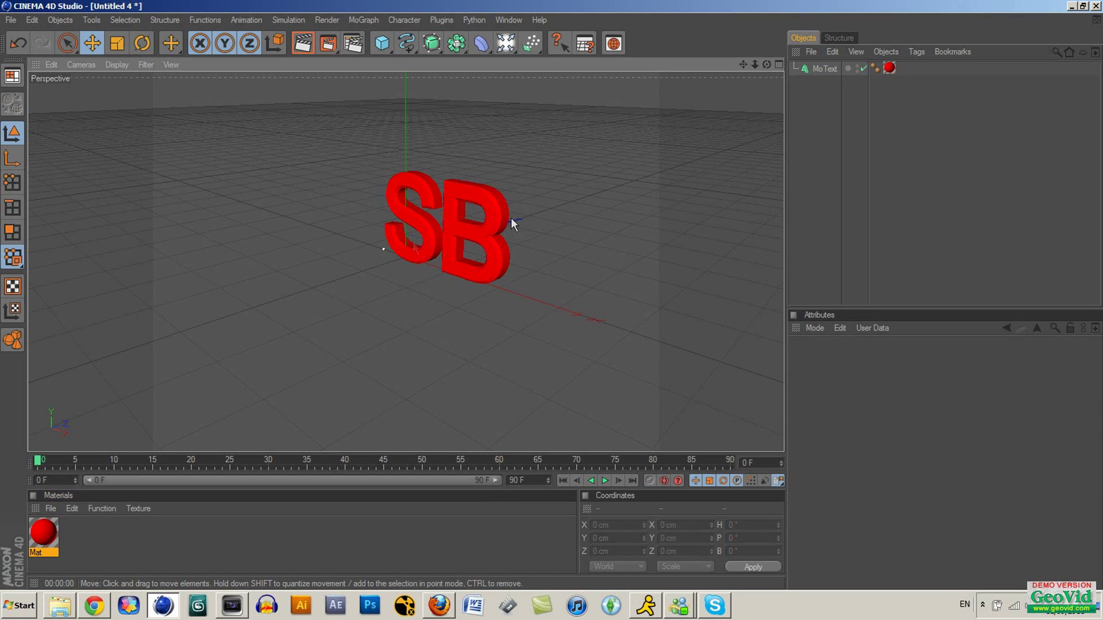
{"action": "left_click", "coordinate": [495, 262]}
{"action": "left_click", "coordinate": [534, 289]}
- Add a plane, shift it to about X 75 cm under the SB text, and enlarge it to about 3755 by 3223 cm
{"action": "left_click_drag", "start_coordinate": [760, 62], "coordinate": [540, 167]}
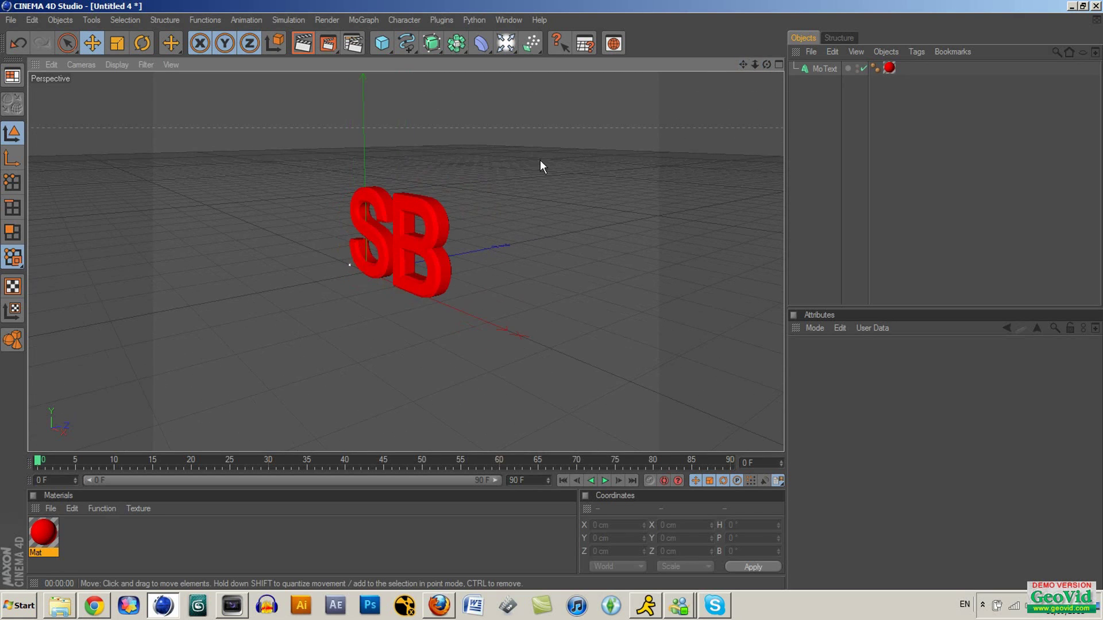
{"action": "left_click", "coordinate": [382, 44]}
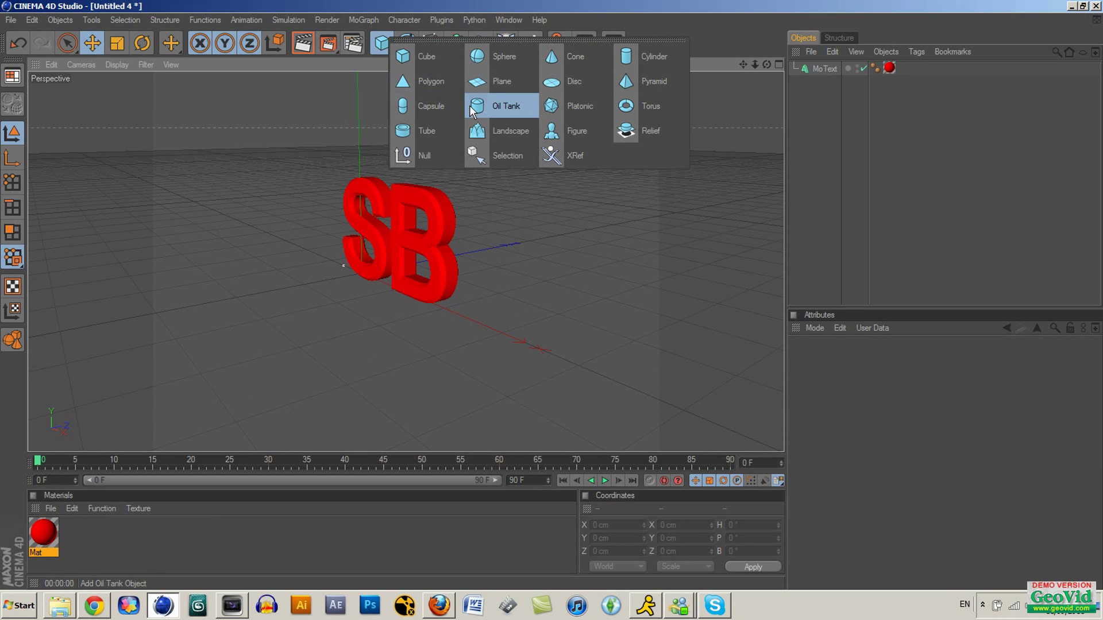
{"action": "left_click", "coordinate": [487, 86]}
{"action": "left_click_drag", "start_coordinate": [396, 279], "coordinate": [423, 293]}
{"action": "left_click_drag", "start_coordinate": [485, 327], "coordinate": [784, 450]}
{"action": "left_click_drag", "start_coordinate": [485, 264], "coordinate": [476, 149]}
{"action": "left_click_drag", "start_coordinate": [632, 173], "coordinate": [427, 191], "text": "alt"}
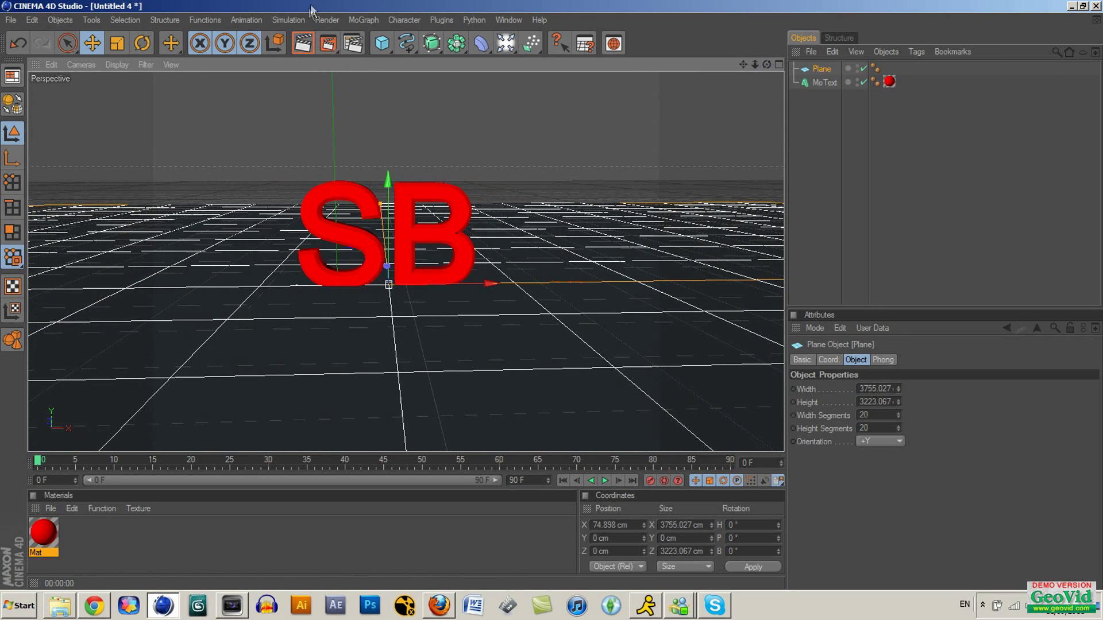
- Stand the plane upright with a 90° pitch rotation and move it back behind the SB text
{"action": "left_click", "coordinate": [141, 43]}
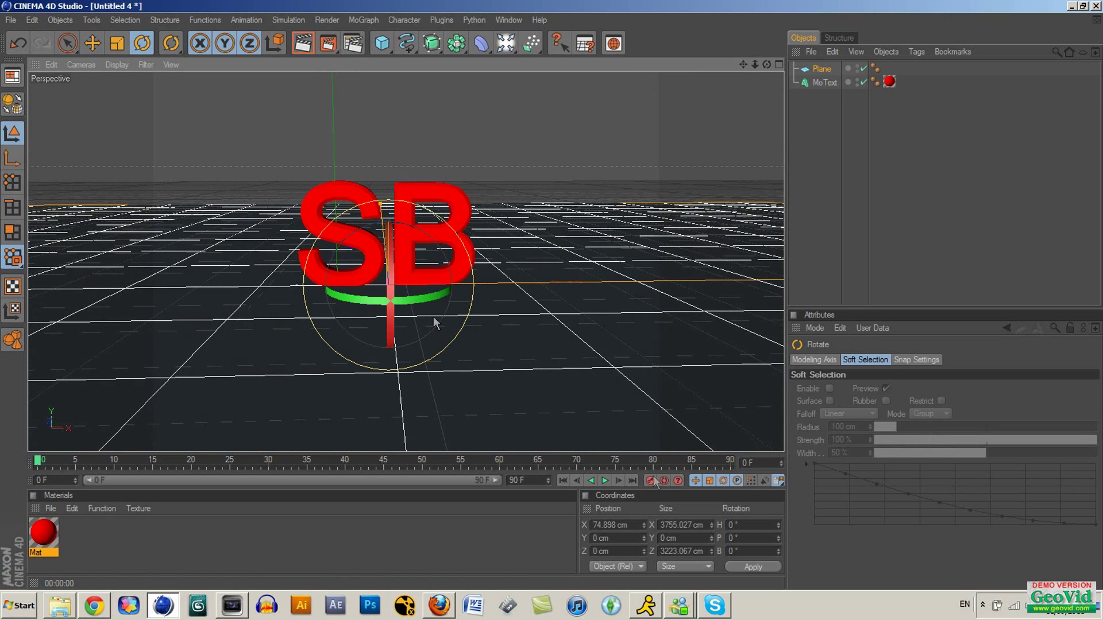
{"action": "left_click_drag", "start_coordinate": [390, 277], "coordinate": [392, 236]}
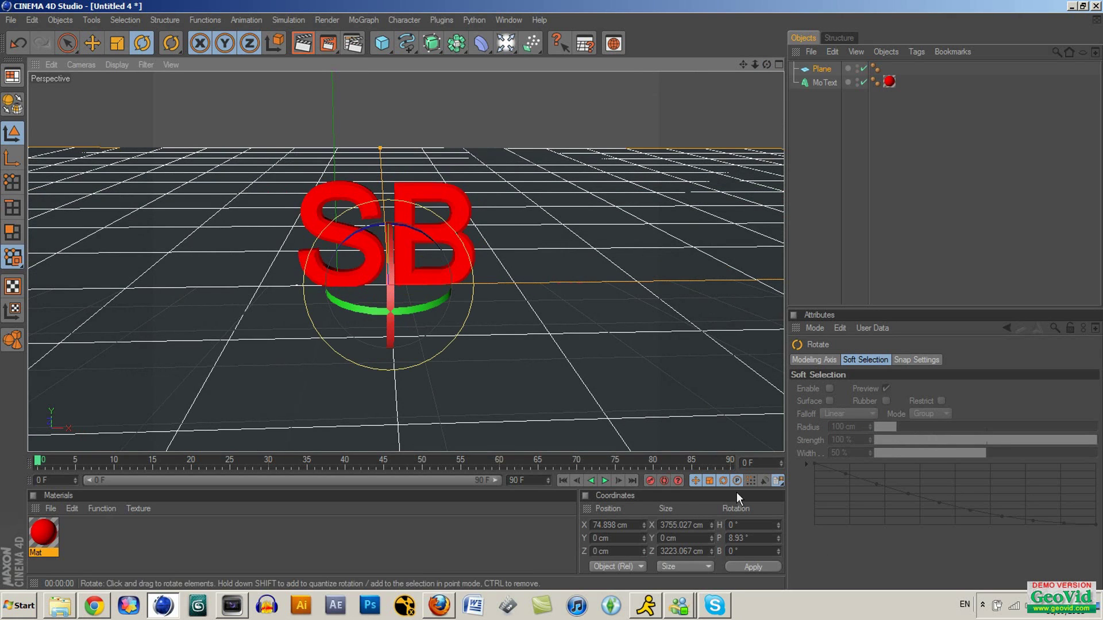
{"action": "double_click", "coordinate": [753, 538]}
{"action": "type", "text": "90"}
{"action": "key", "text": "Return"}
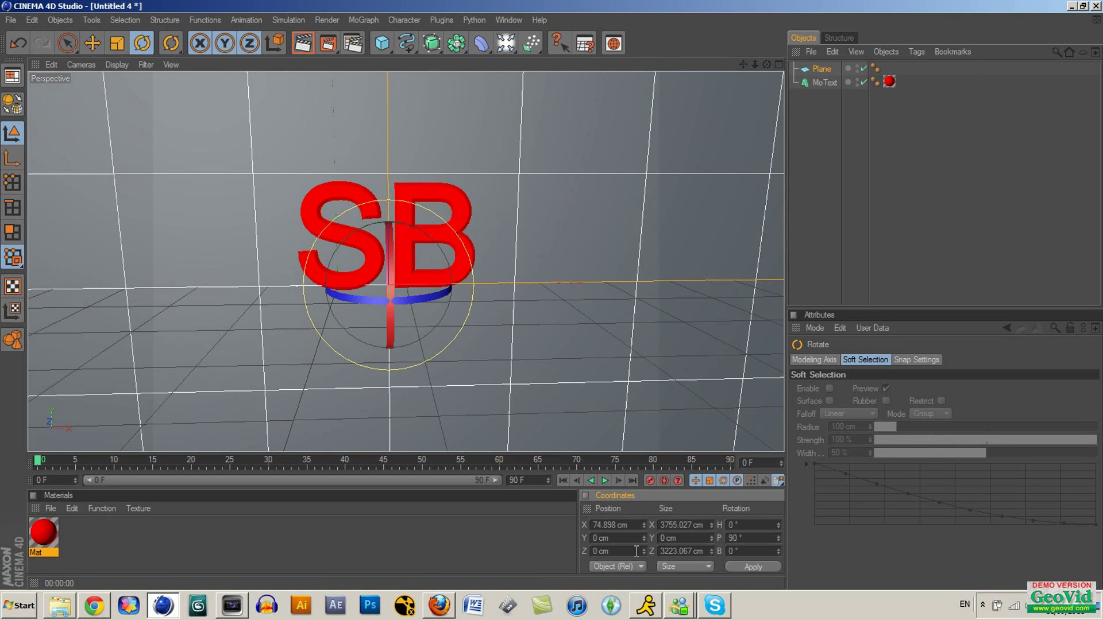
{"action": "left_click", "coordinate": [92, 43]}
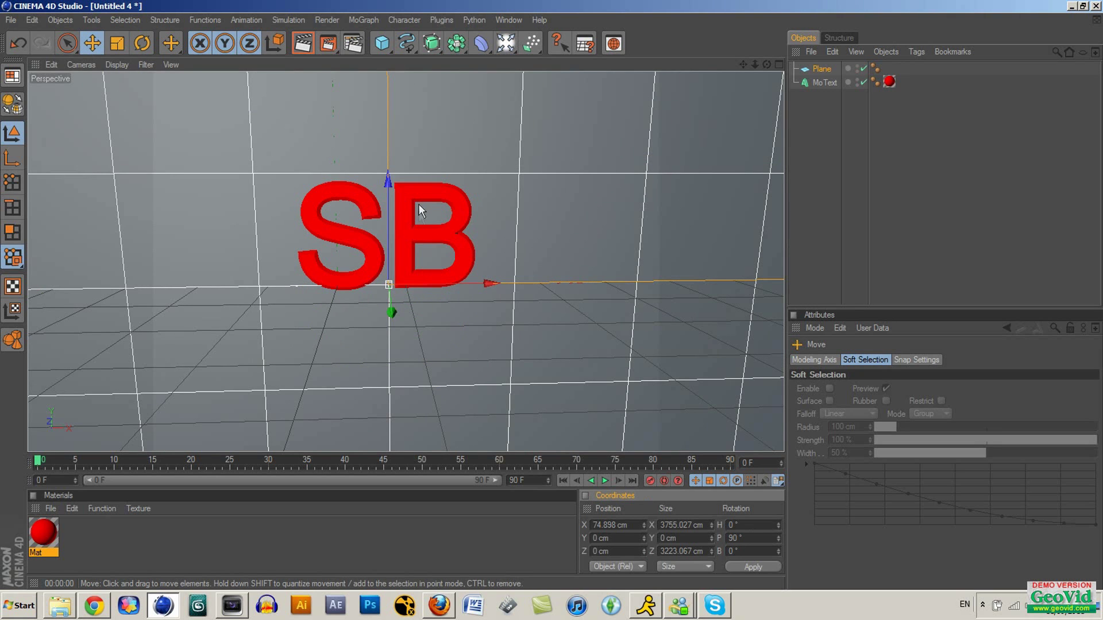
{"action": "left_click_drag", "start_coordinate": [380, 311], "coordinate": [398, 314]}
- Make the MoText object editable and shift its axis to the middle of the text, about X 73 cm
{"action": "left_click", "coordinate": [826, 83]}
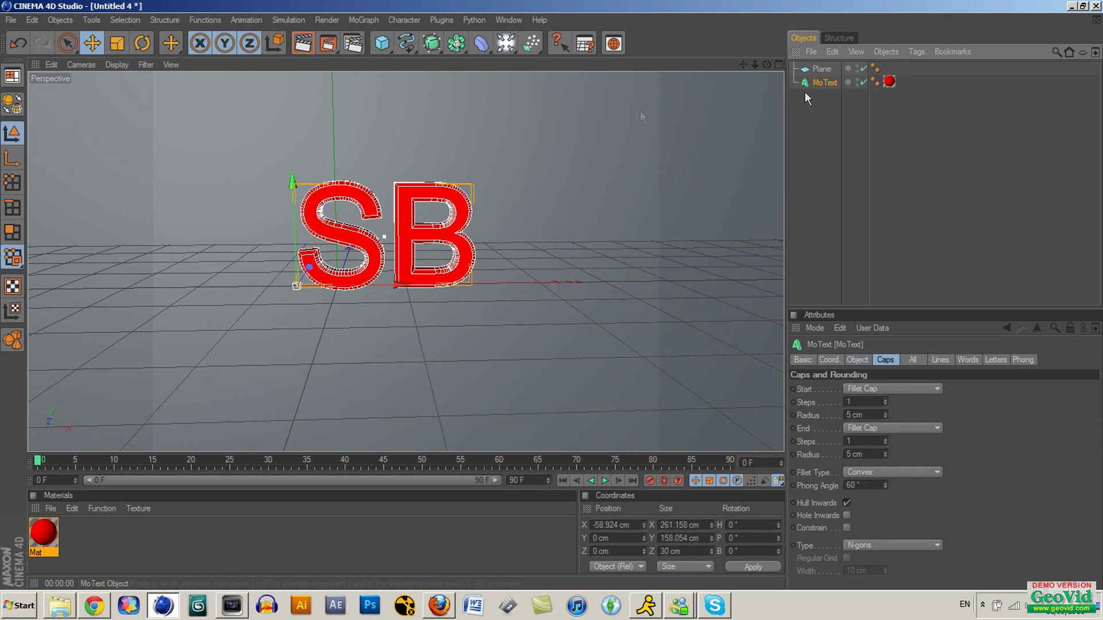
{"action": "left_click", "coordinate": [12, 104]}
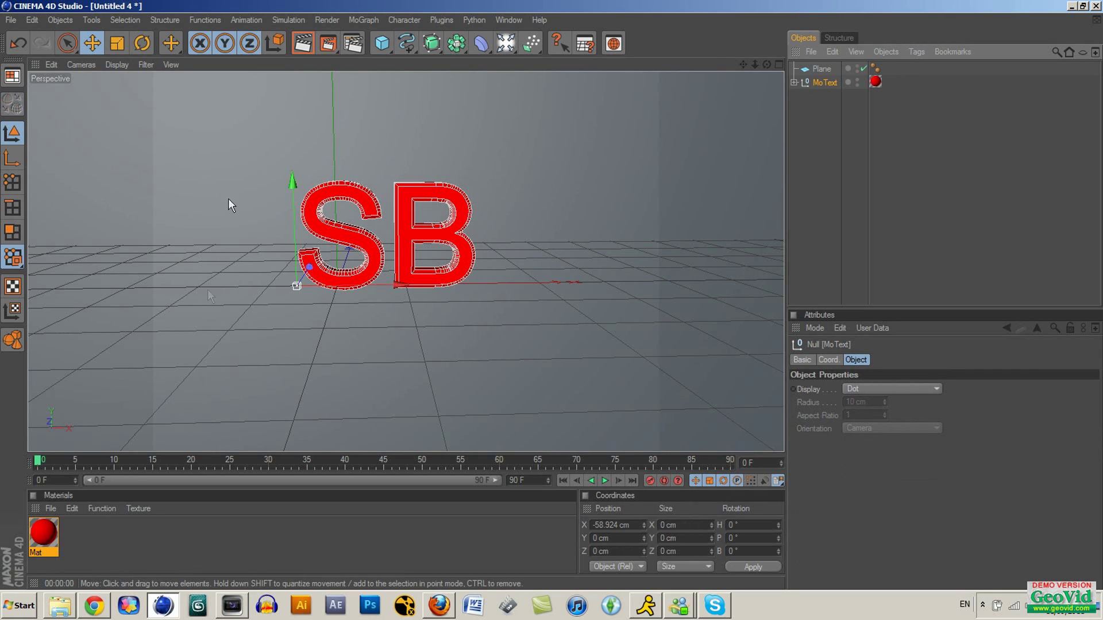
{"action": "left_click", "coordinate": [12, 164]}
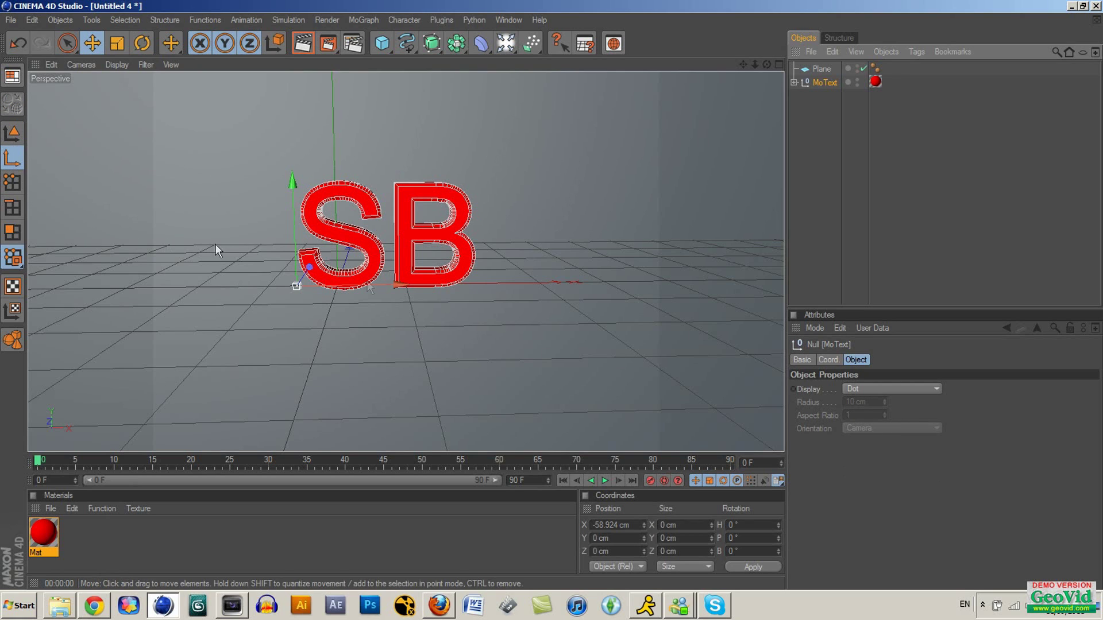
{"action": "left_click_drag", "start_coordinate": [392, 281], "coordinate": [484, 283]}
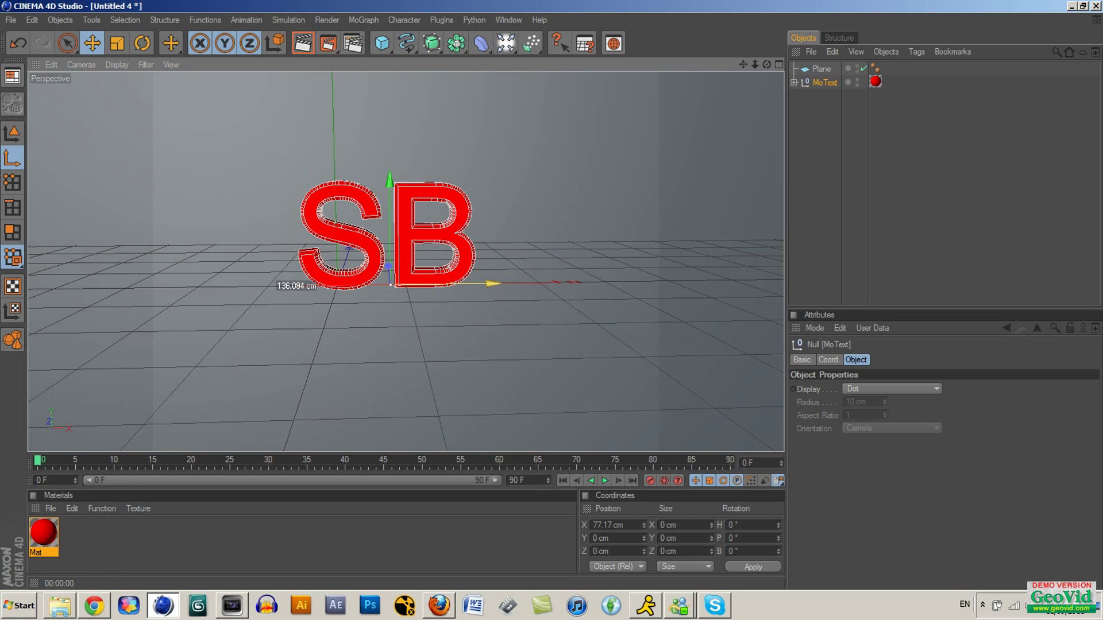
{"action": "left_click", "coordinate": [13, 135]}
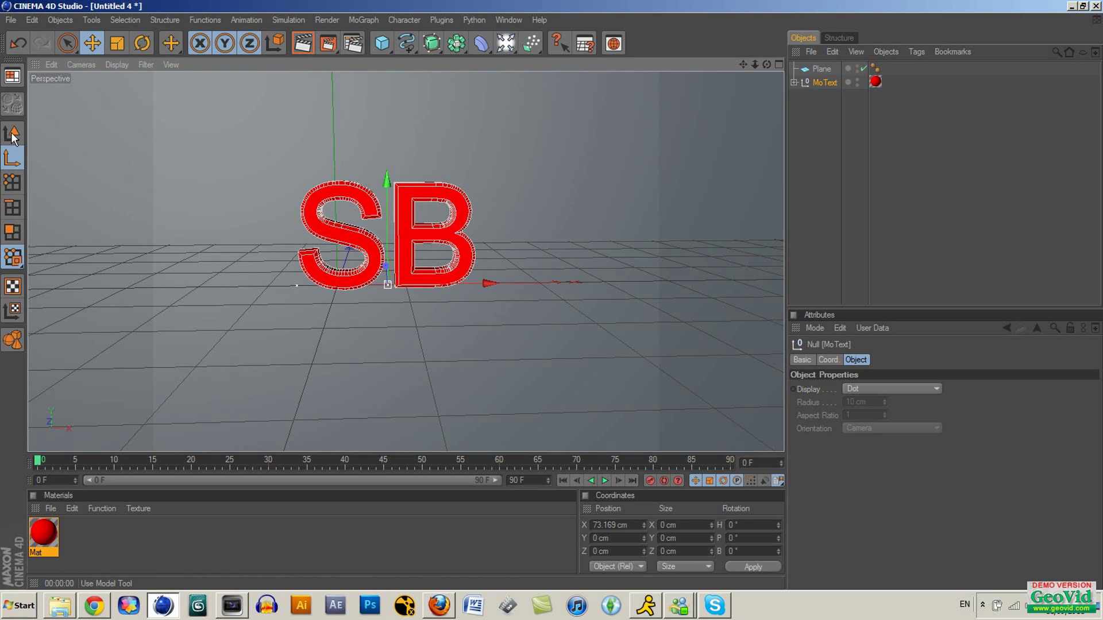
{"action": "left_click", "coordinate": [13, 134]}
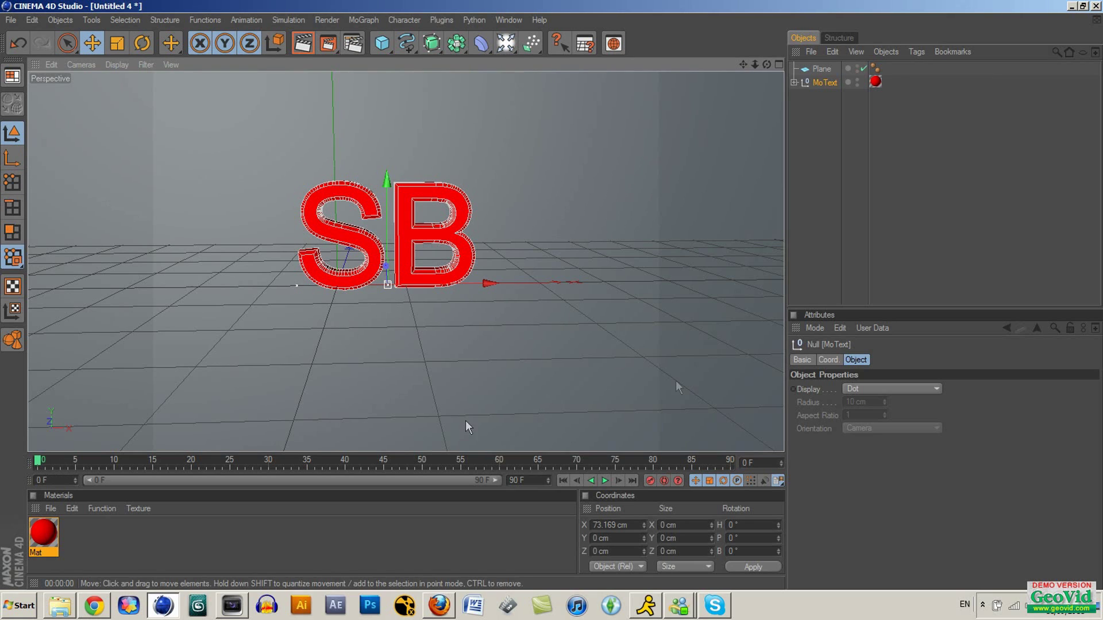
- Record a keyframe for the text at frame 0 and extend the timeline and its visible range to 100 frames
{"action": "left_click", "coordinate": [650, 481]}
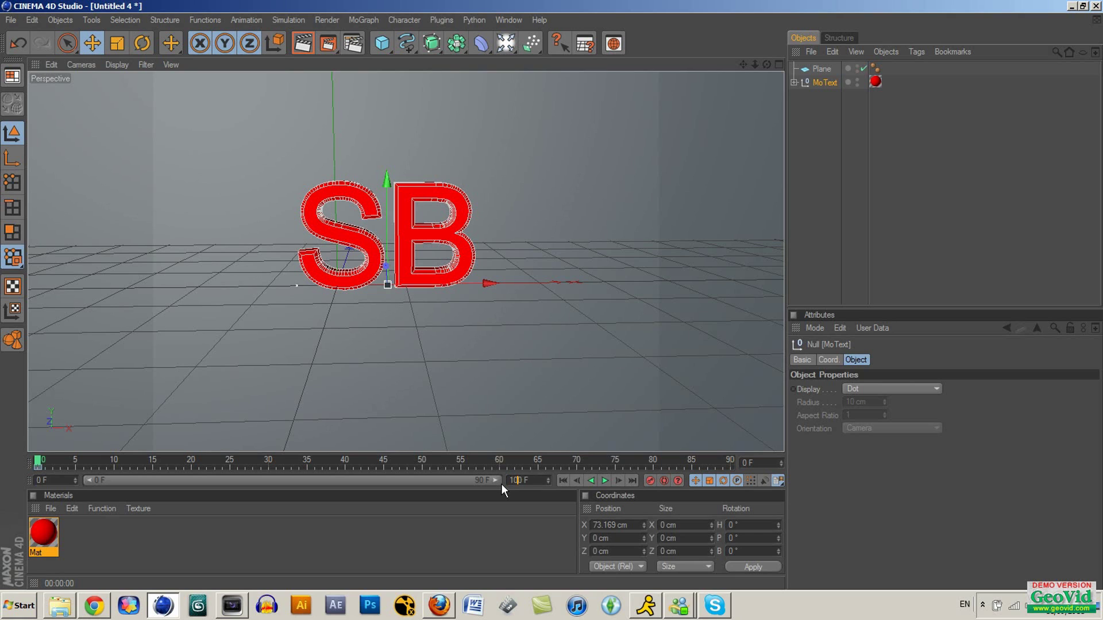
{"action": "left_click", "coordinate": [403, 530]}
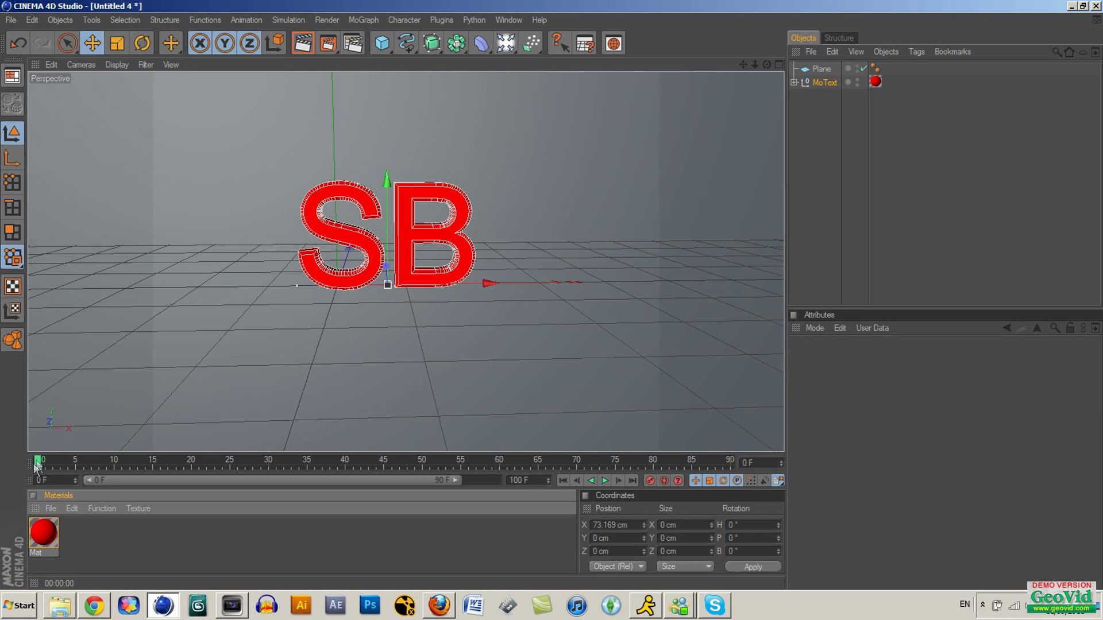
{"action": "left_click_drag", "start_coordinate": [36, 463], "coordinate": [146, 463]}
{"action": "key", "text": "F8"}
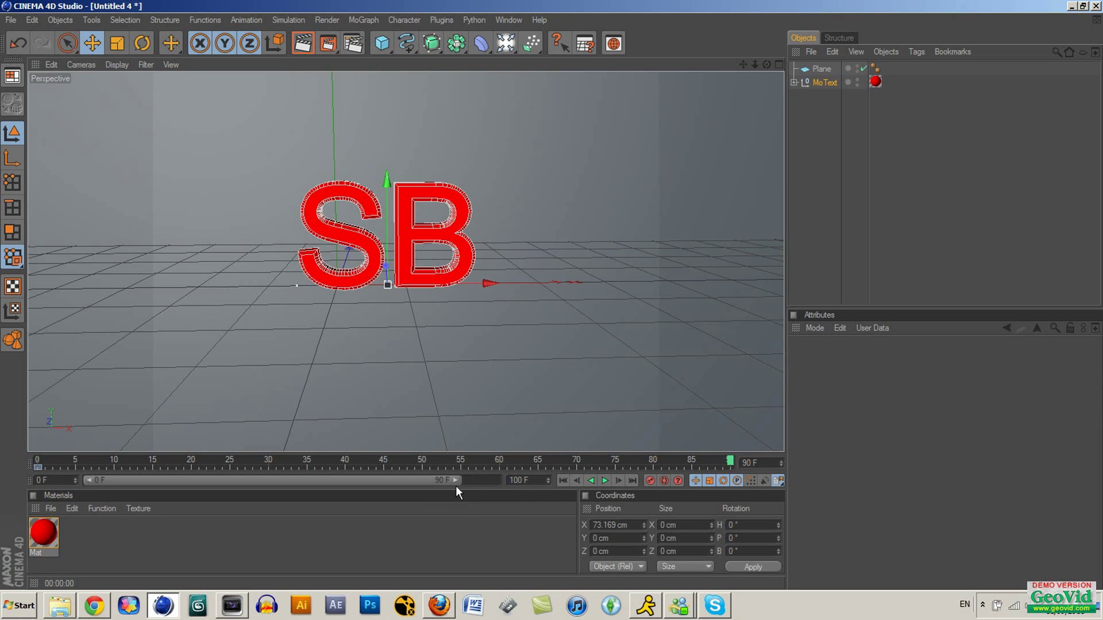
{"action": "left_click_drag", "start_coordinate": [450, 480], "coordinate": [499, 480]}
- Go to frame 100 and try to rotate the SB text to a heading of 360°
{"action": "left_click", "coordinate": [669, 463]}
{"action": "left_click_drag", "start_coordinate": [669, 463], "coordinate": [728, 459]}
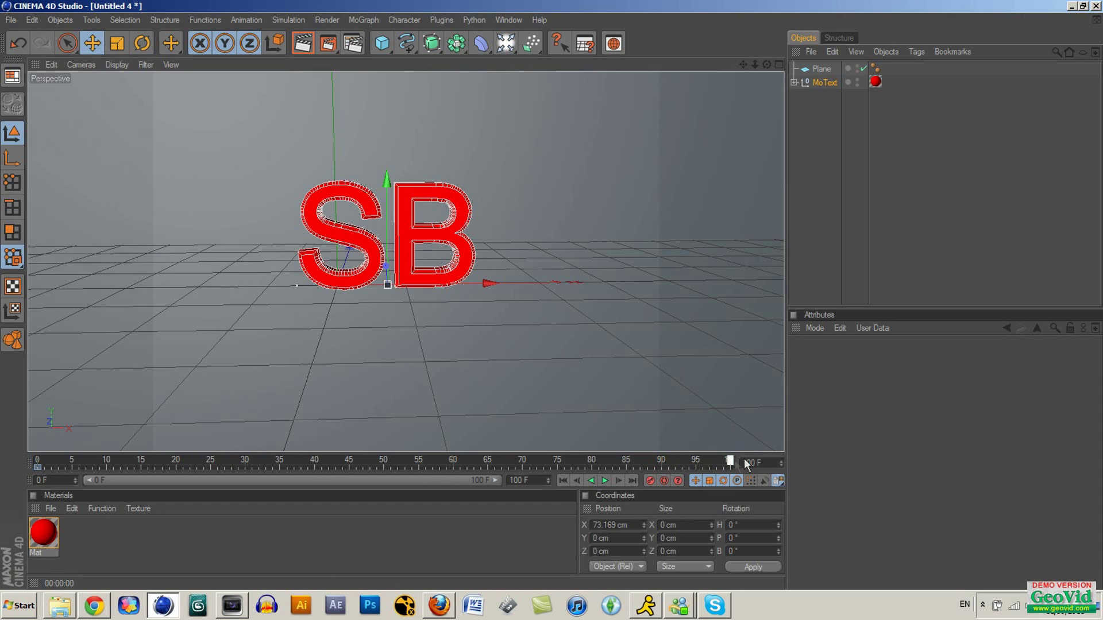
{"action": "left_click", "coordinate": [141, 43]}
{"action": "left_click_drag", "start_coordinate": [406, 305], "coordinate": [740, 498]}
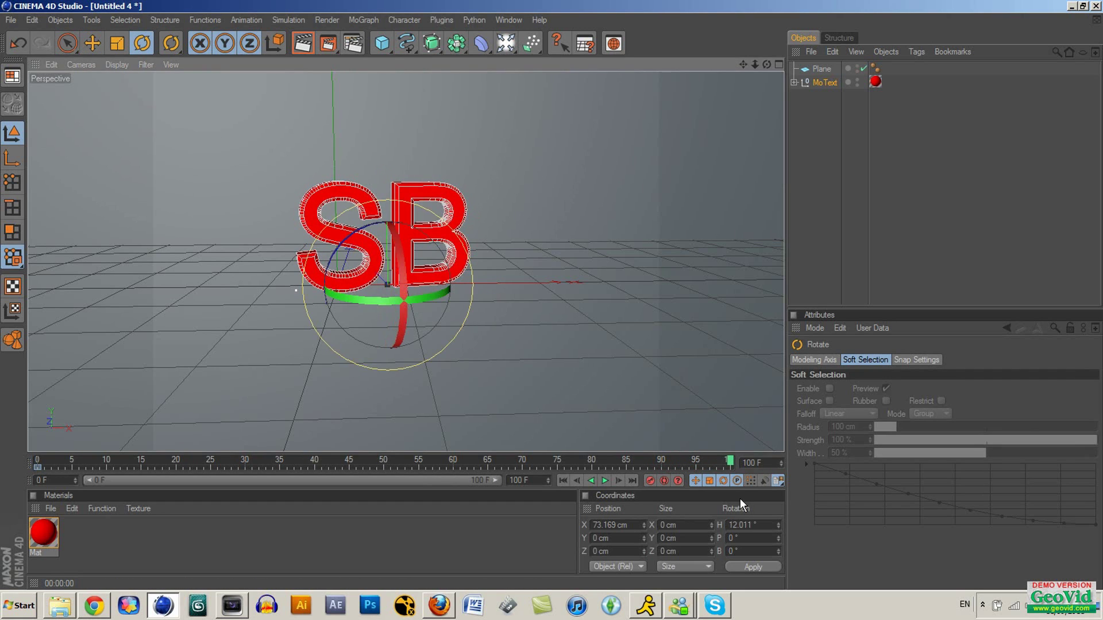
{"action": "left_click", "coordinate": [751, 525]}
{"action": "type", "text": "3"}
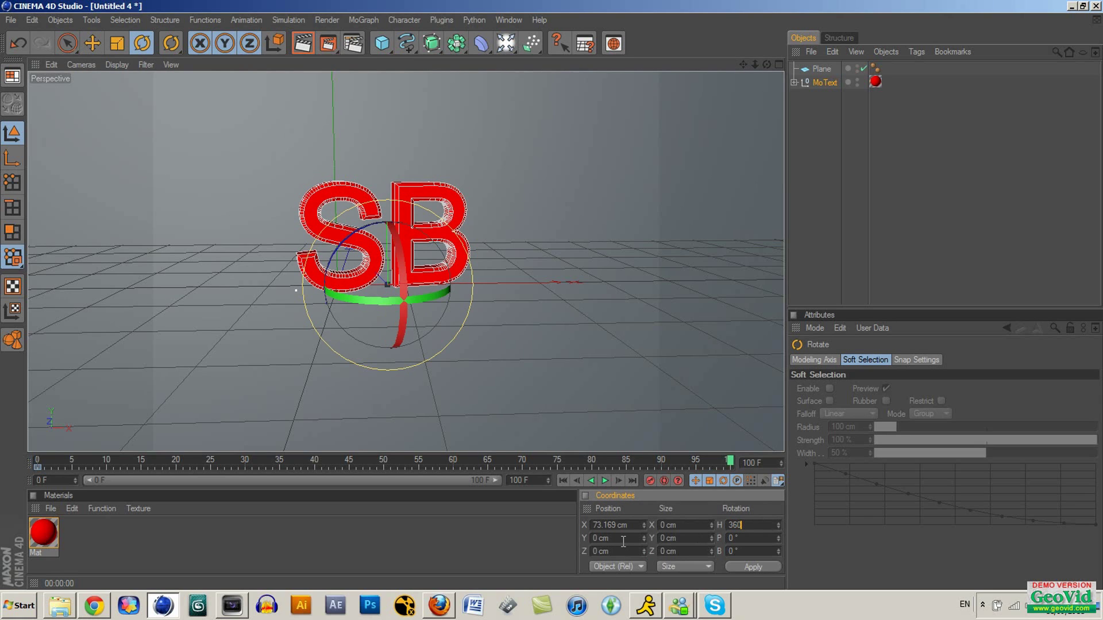
{"action": "type", "text": "60"}
{"action": "left_click", "coordinate": [583, 334]}
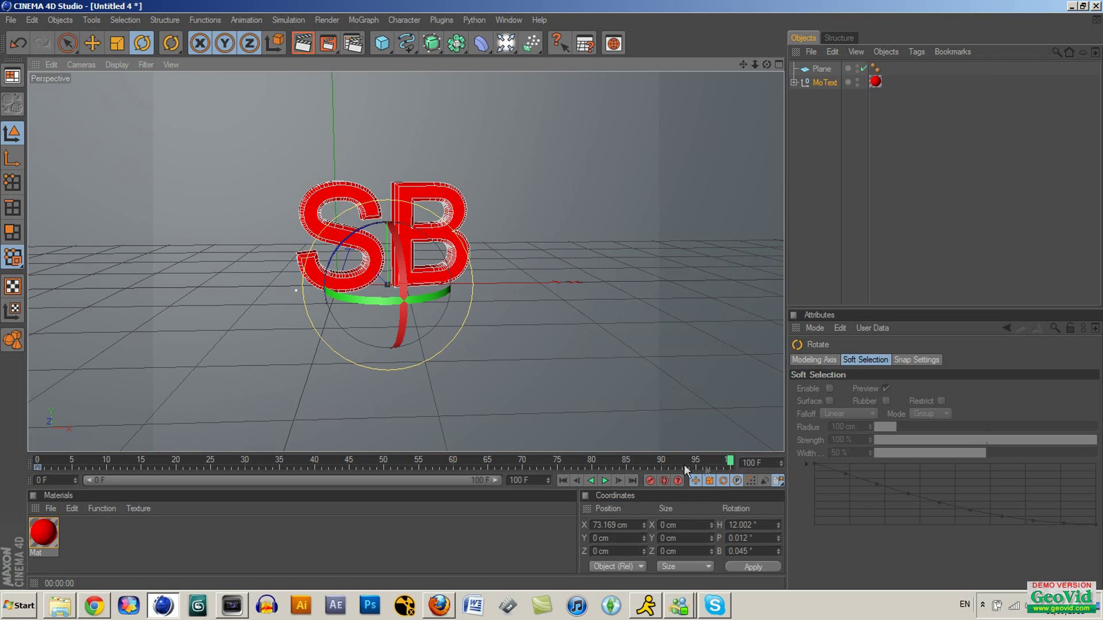
- Set the MoText object's heading rotation to 360° at frame 100
{"action": "left_click", "coordinate": [840, 81]}
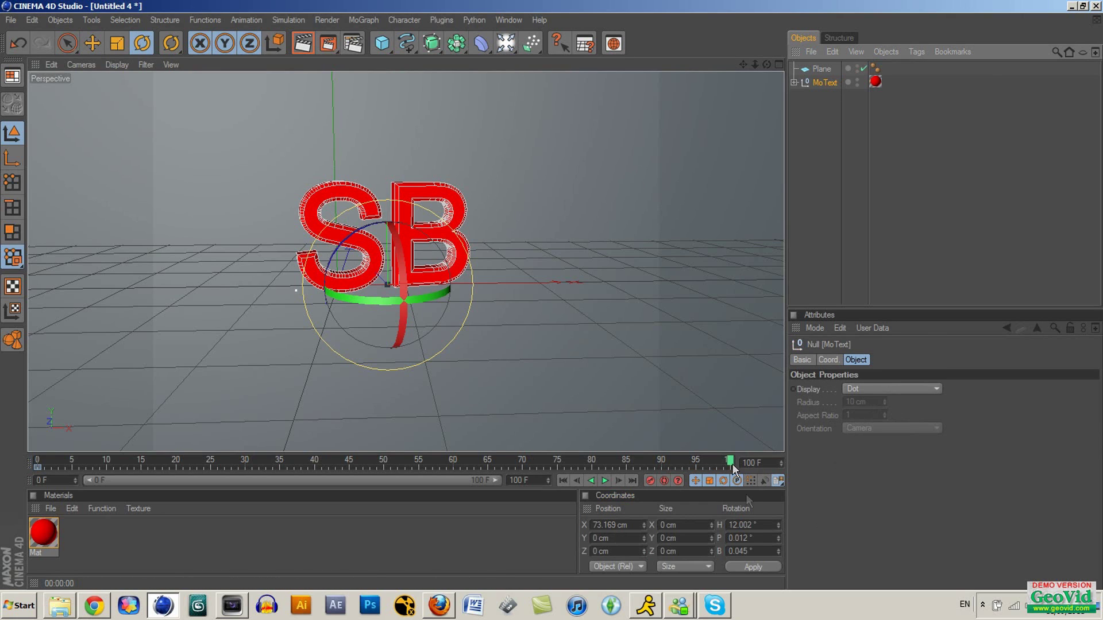
{"action": "left_click", "coordinate": [758, 526]}
{"action": "type", "text": "360"}
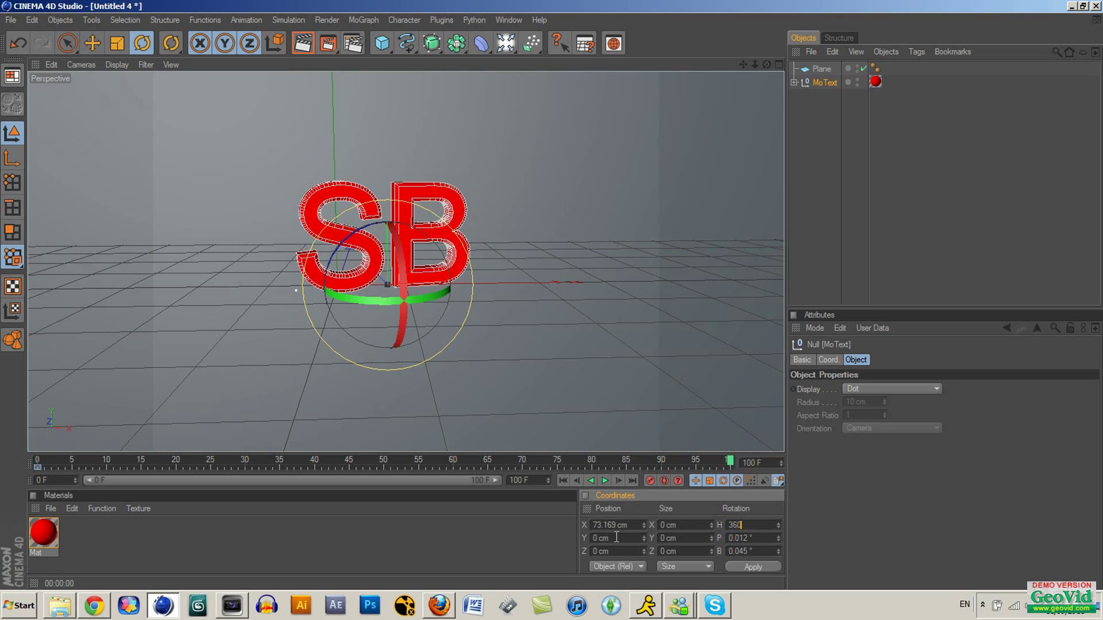
{"action": "key", "text": "Return"}
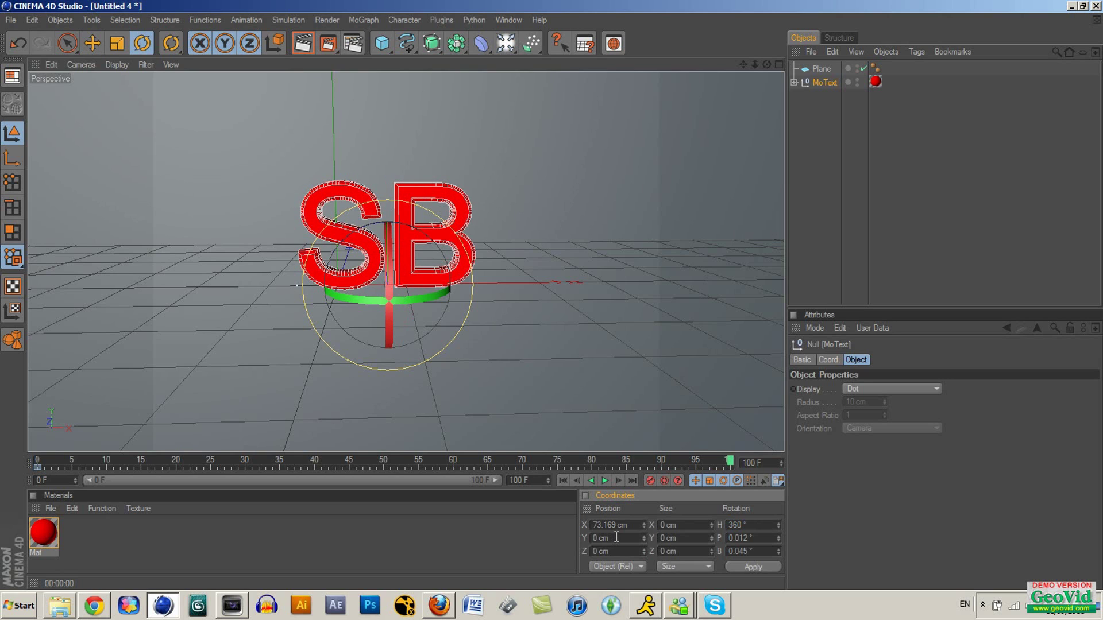
{"action": "left_click_drag", "start_coordinate": [731, 467], "coordinate": [750, 315]}
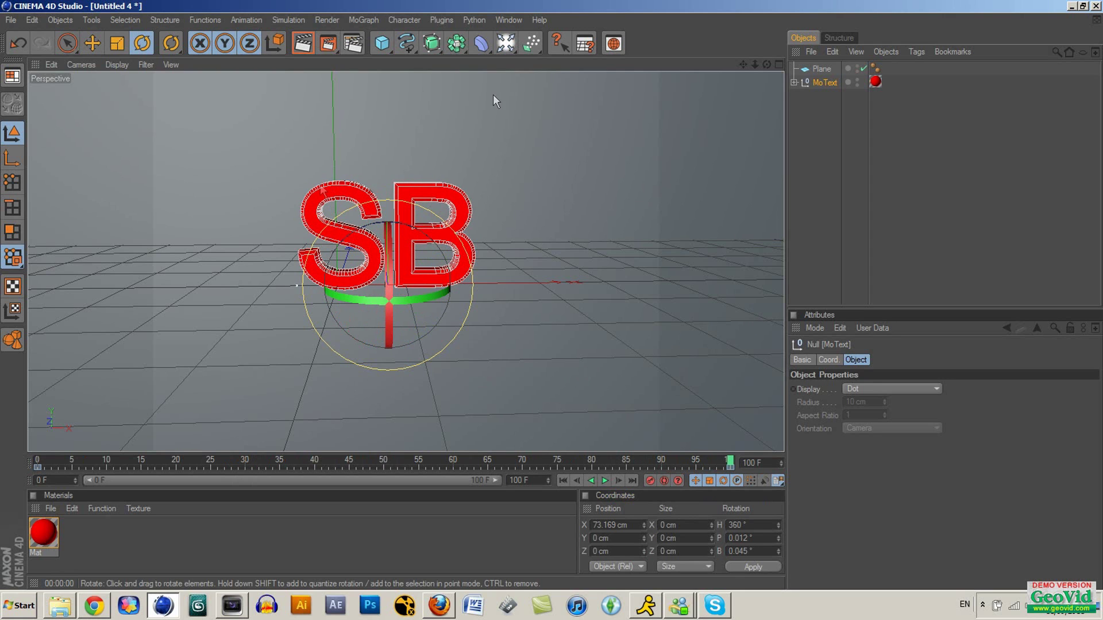
- Create a second material with color and specular turned off and luminance turned on
{"action": "double_click", "coordinate": [102, 526]}
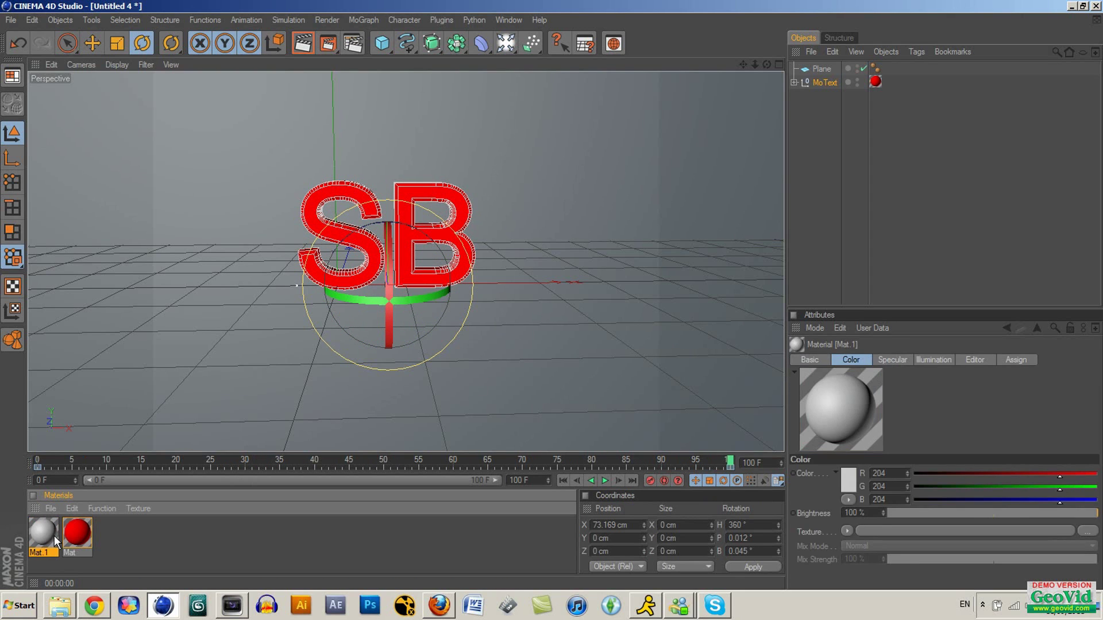
{"action": "double_click", "coordinate": [54, 537]}
{"action": "left_click", "coordinate": [65, 362]}
{"action": "left_click", "coordinate": [65, 238]}
{"action": "left_click", "coordinate": [65, 262]}
- Set the new material's luminance color to bright green (25, 255, 0) and apply it to the backdrop plane
{"action": "left_click", "coordinate": [154, 151]}
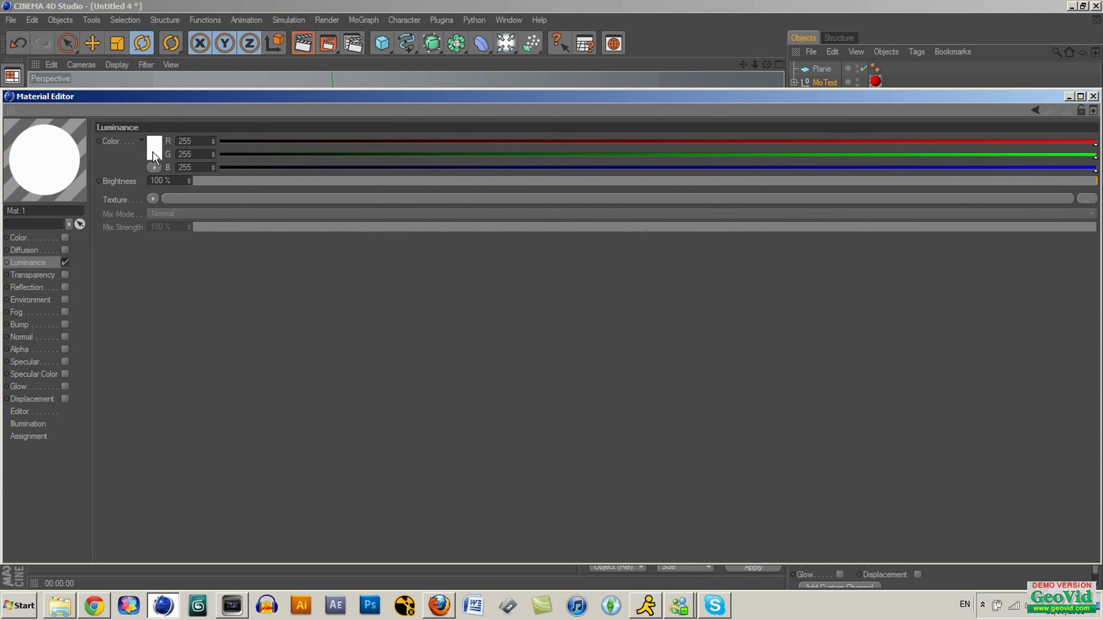
{"action": "left_click", "coordinate": [154, 107]}
{"action": "left_click_drag", "start_coordinate": [154, 107], "coordinate": [161, 107]}
{"action": "left_click", "coordinate": [152, 139]}
{"action": "left_click_drag", "start_coordinate": [154, 145], "coordinate": [161, 114]}
{"action": "left_click", "coordinate": [133, 208]}
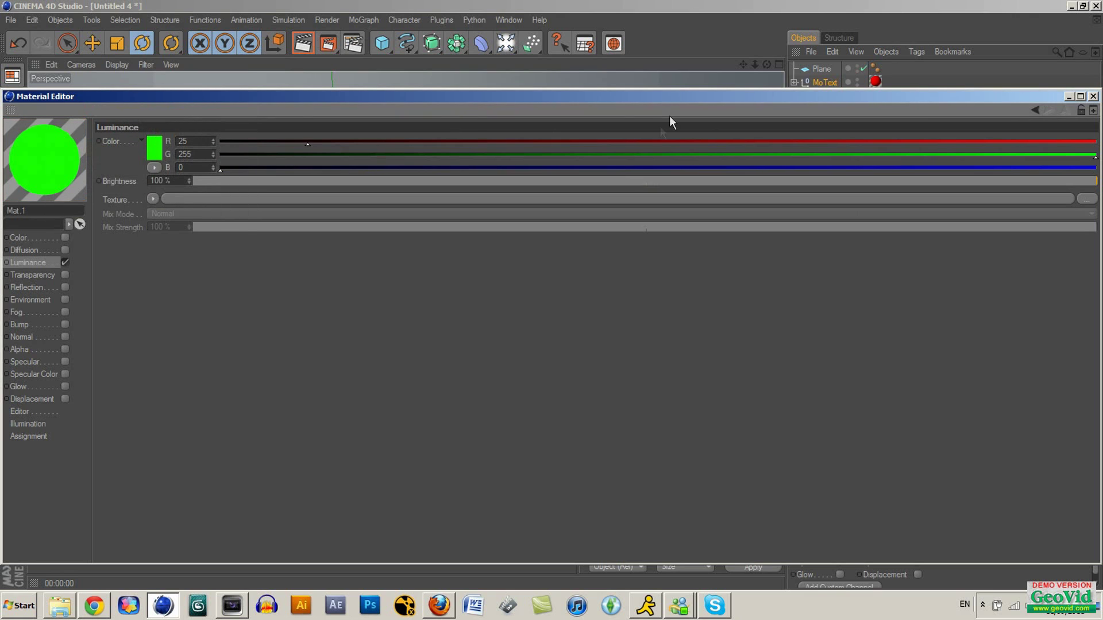
{"action": "left_click", "coordinate": [1093, 96]}
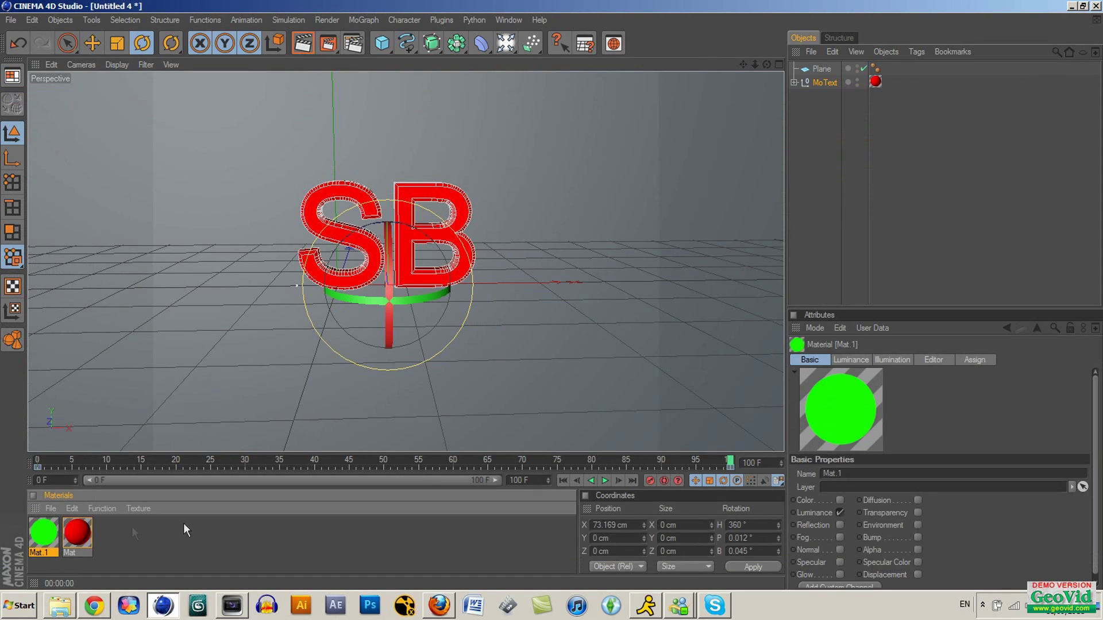
{"action": "left_click_drag", "start_coordinate": [40, 537], "coordinate": [237, 173]}
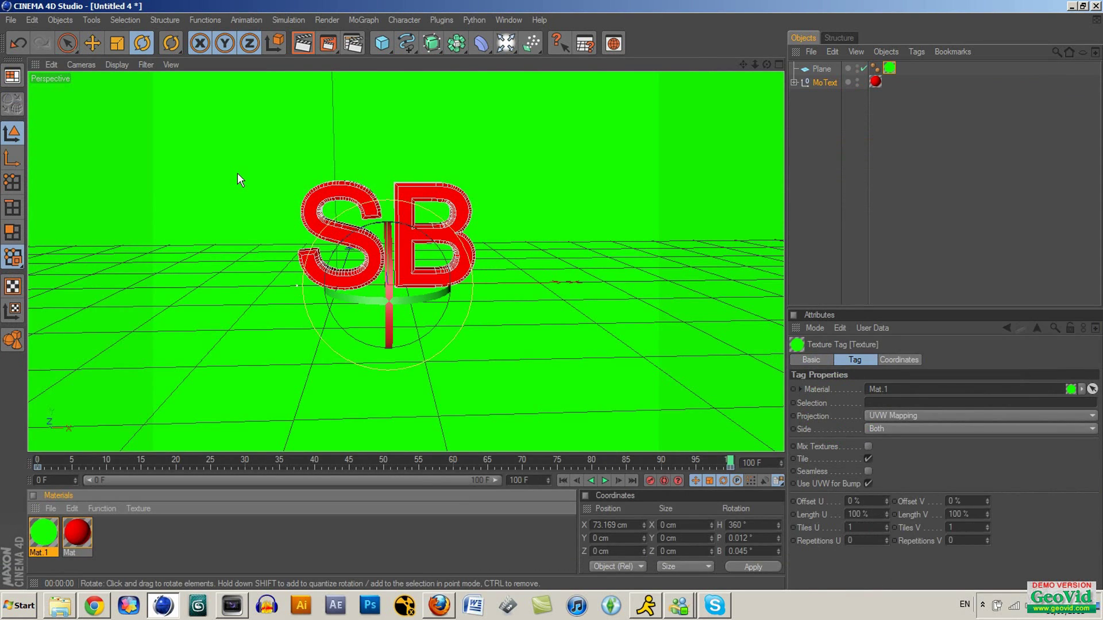
- Browse for the render output file location and create a folder named Tutorial SB on the desktop
{"action": "scroll", "coordinate": [493, 254], "scroll_direction": "up", "scroll_amount": 5}
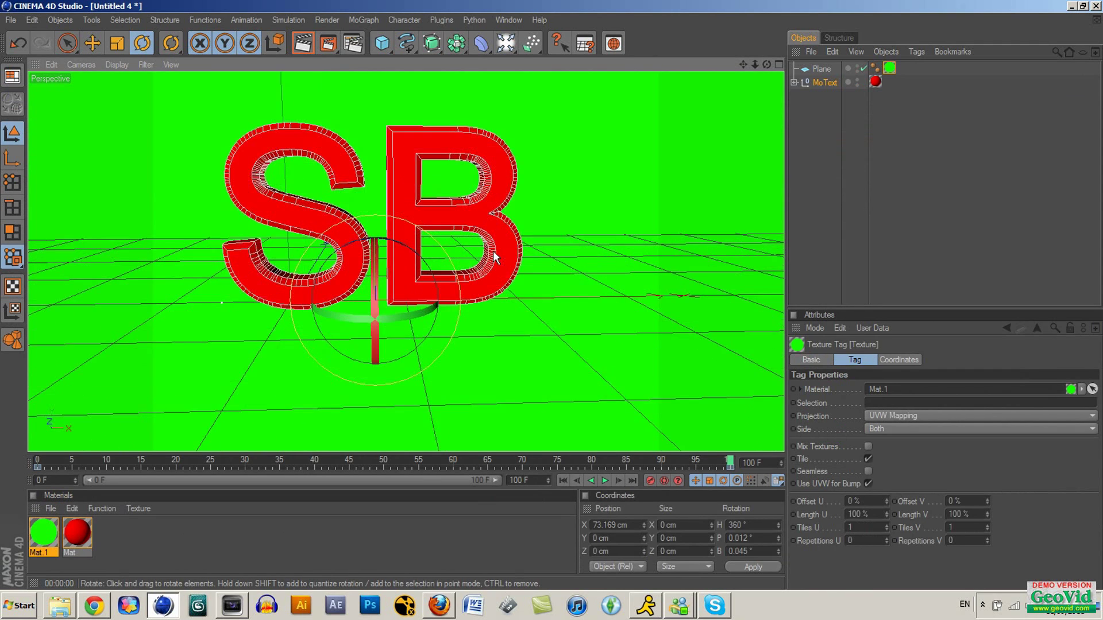
{"action": "left_click_drag", "start_coordinate": [743, 64], "coordinate": [764, 98]}
{"action": "left_click", "coordinate": [353, 45]}
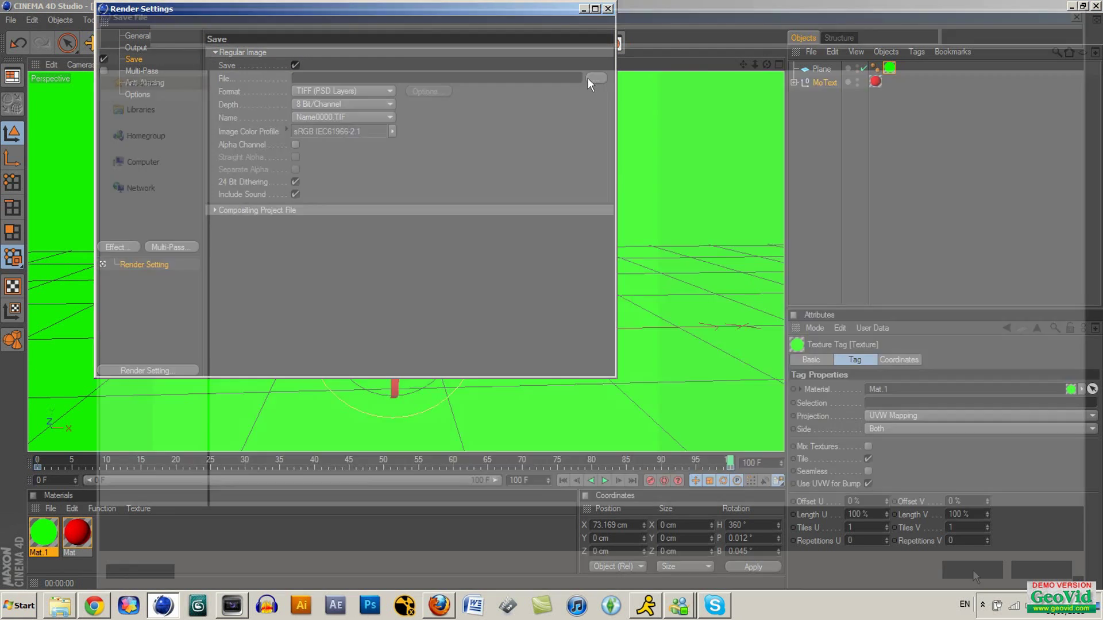
{"action": "left_click", "coordinate": [587, 78]}
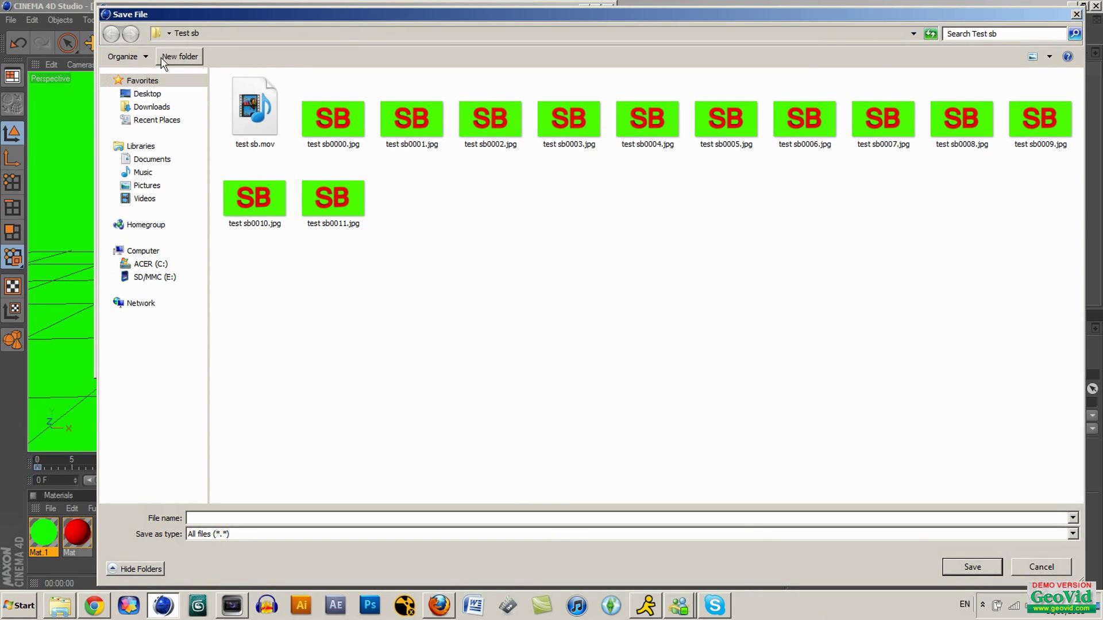
{"action": "left_click", "coordinate": [147, 94]}
{"action": "right_click", "coordinate": [446, 477]}
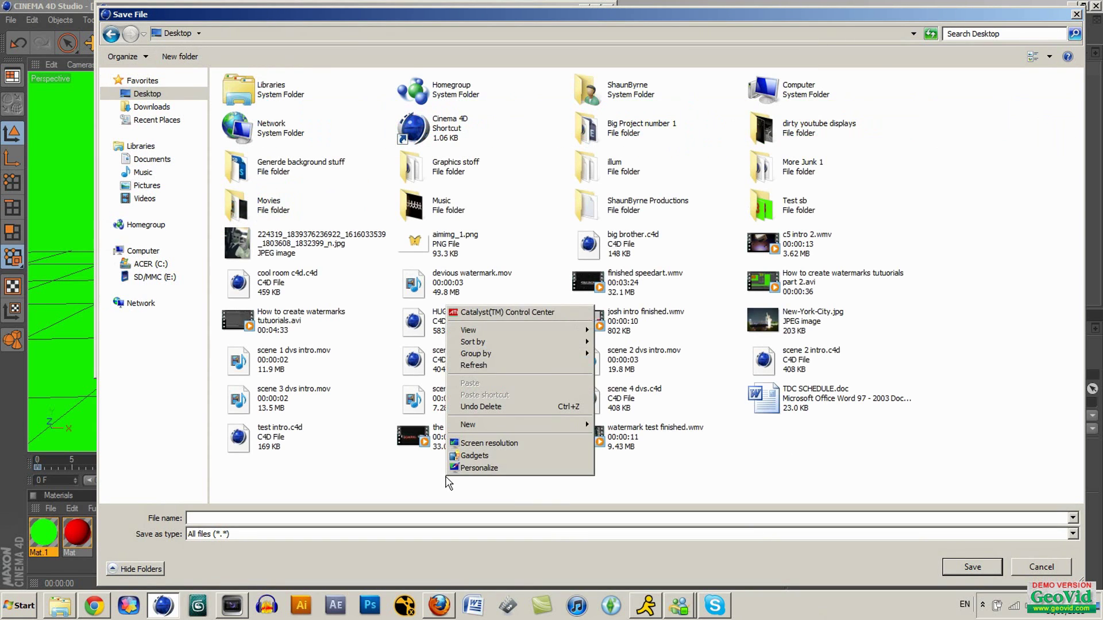
{"action": "mouse_move", "coordinate": [517, 424]}
{"action": "left_click", "coordinate": [685, 425]}
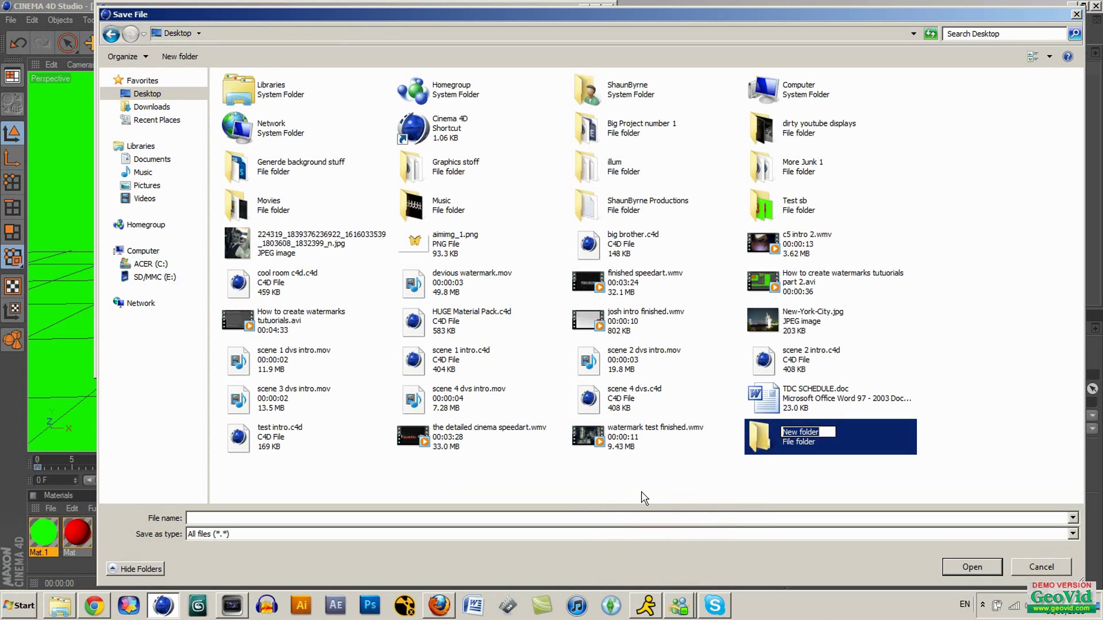
{"action": "type", "text": "Tutorial SB"}
- Save the render output in the Tutorial SB folder as "sequence of sb" and set its format to QuickTime JPEG
{"action": "left_click", "coordinate": [733, 499]}
{"action": "left_click", "coordinate": [791, 452]}
{"action": "double_click", "coordinate": [791, 452]}
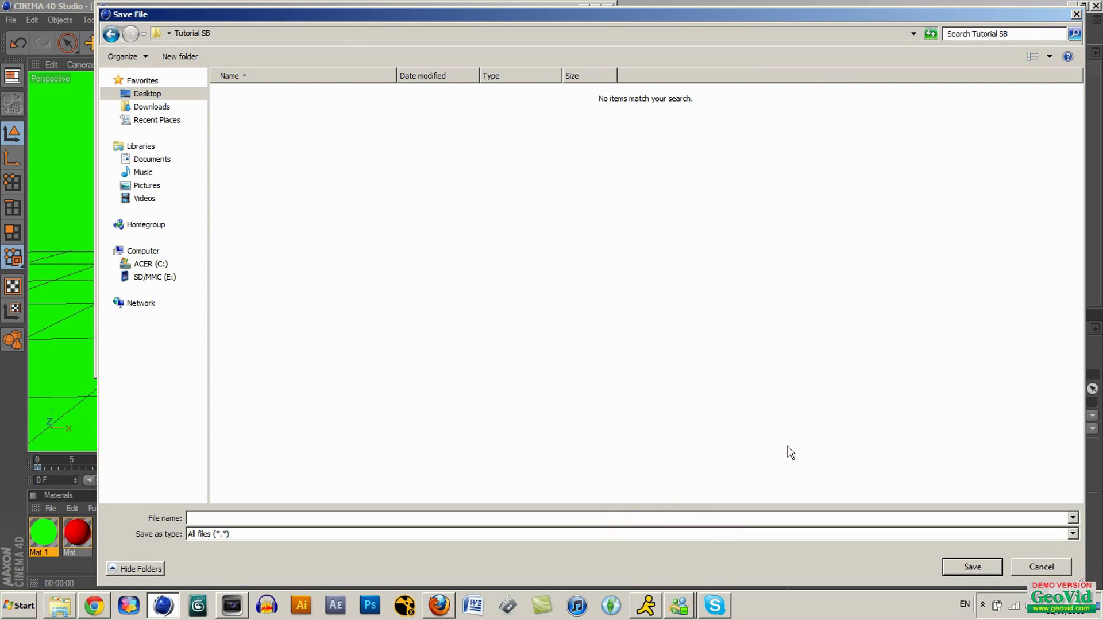
{"action": "type", "text": "se"}
{"action": "key", "text": "Return"}
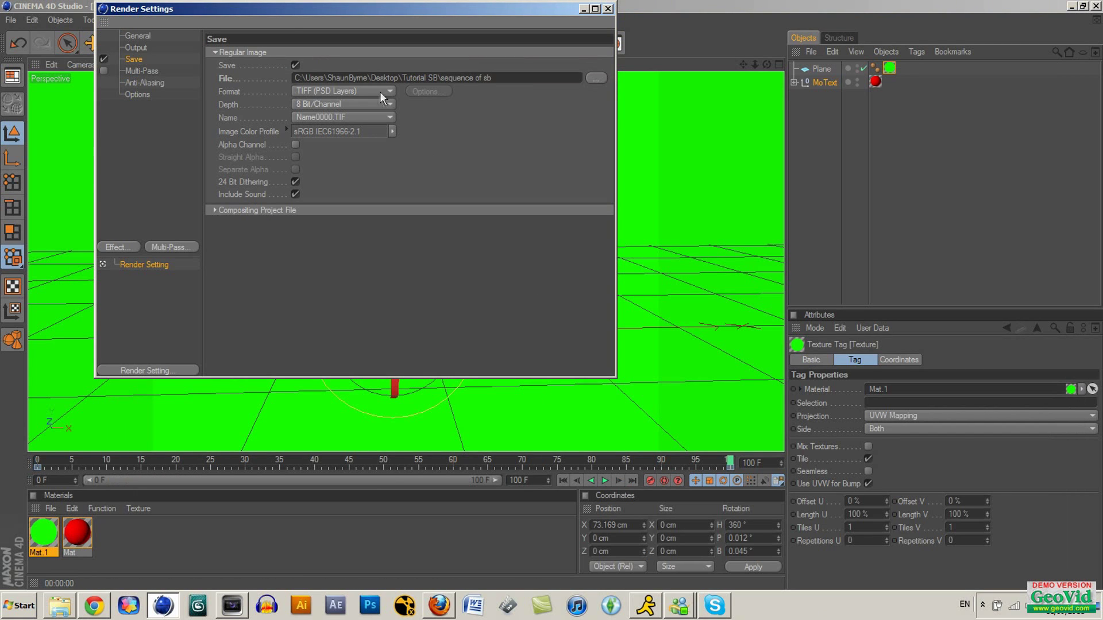
{"action": "left_click", "coordinate": [380, 91]}
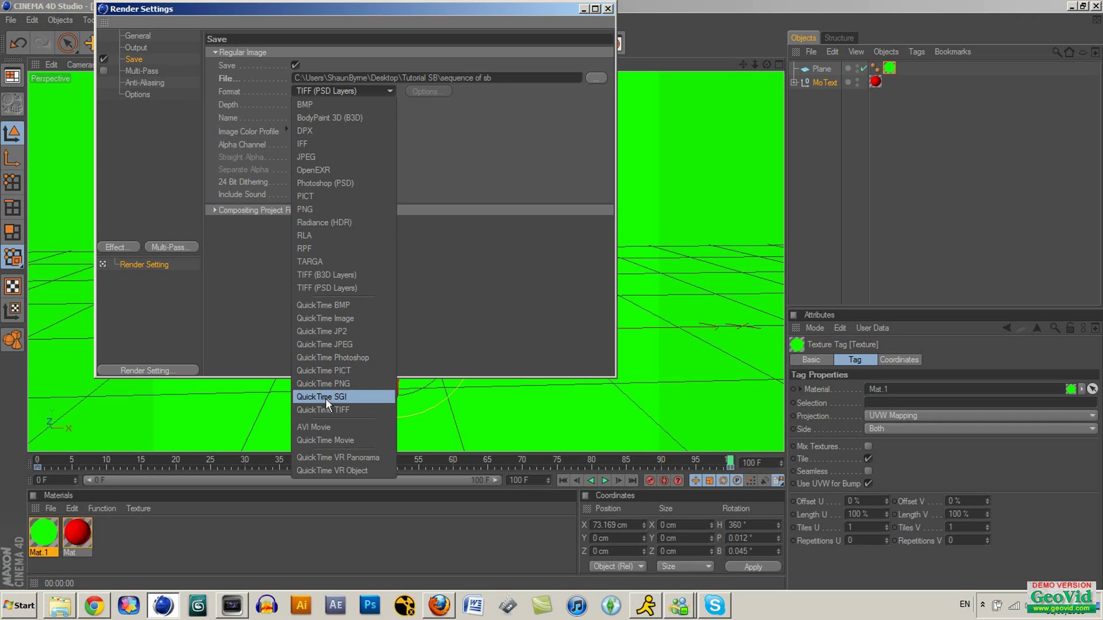
{"action": "left_click", "coordinate": [335, 348]}
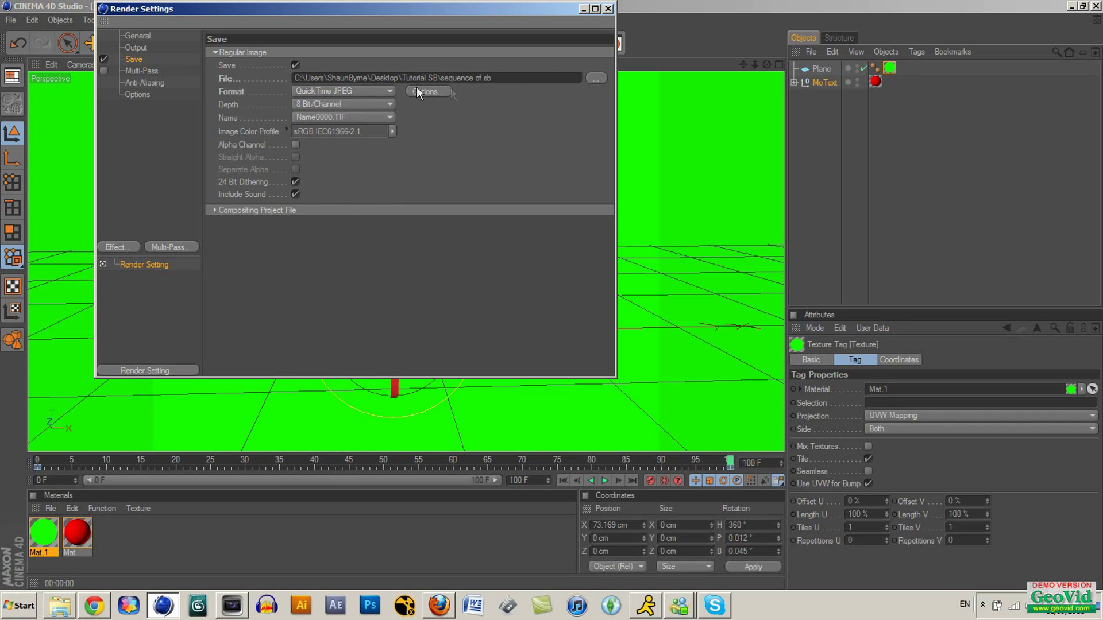
- Apply the 1920 x 1200 screen preset to the render output and set its height to 1080 pixels
{"action": "left_click", "coordinate": [136, 47]}
{"action": "left_click", "coordinate": [221, 54]}
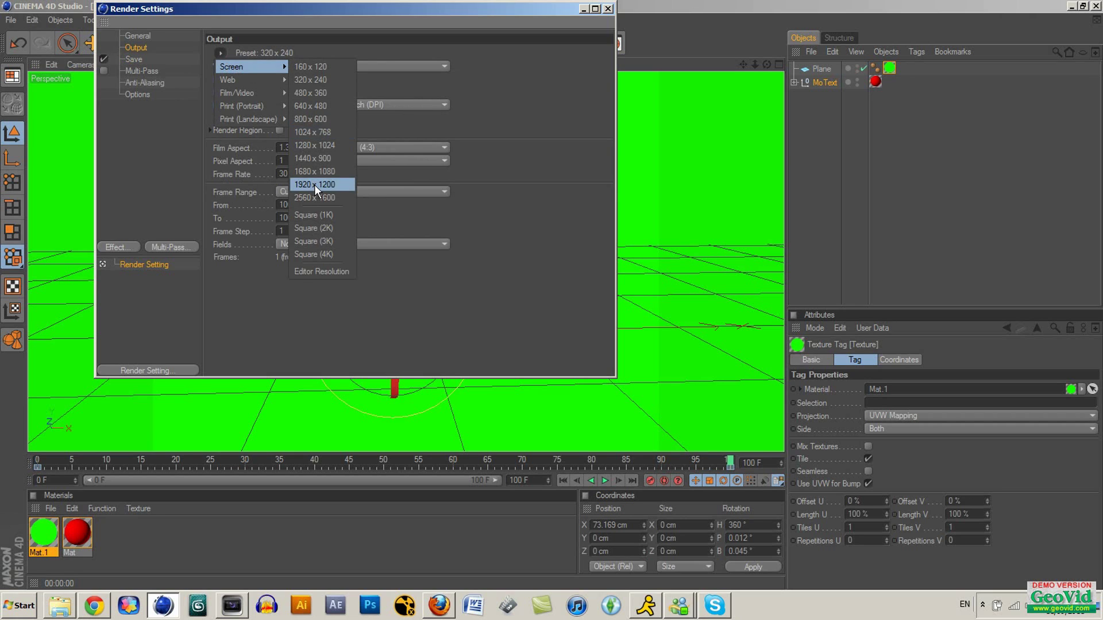
{"action": "left_click", "coordinate": [314, 184]}
{"action": "left_click", "coordinate": [298, 79]}
{"action": "type", "text": "1080"}
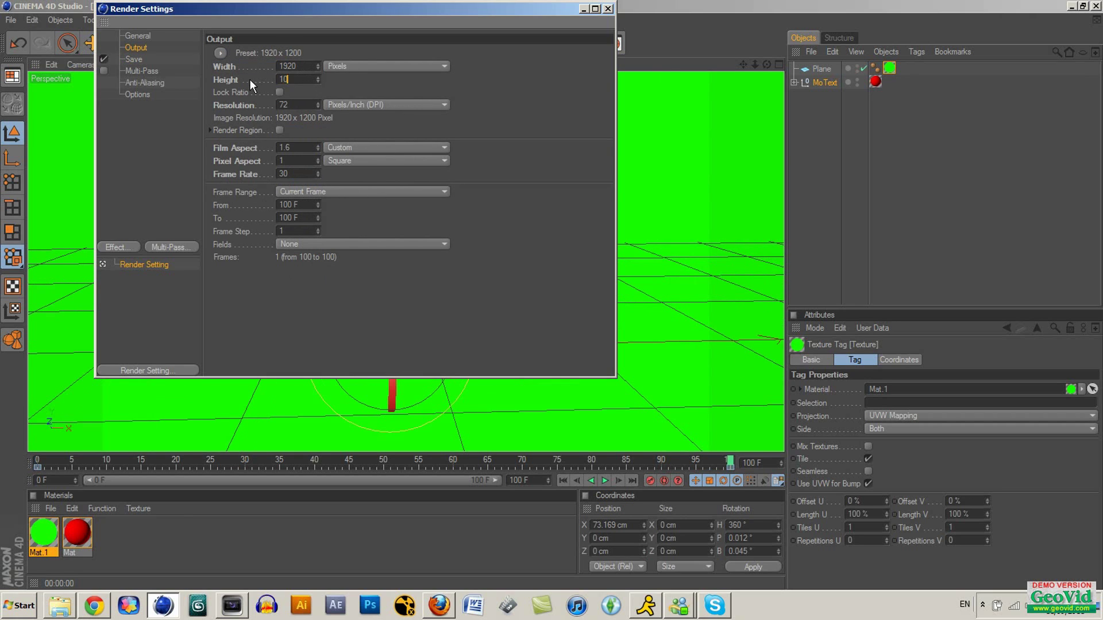
- Set the render's frame range to start at frame 0, review the save options and close the render settings
{"action": "left_click", "coordinate": [284, 205]}
{"action": "type", "text": "0"}
{"action": "key", "text": "Return"}
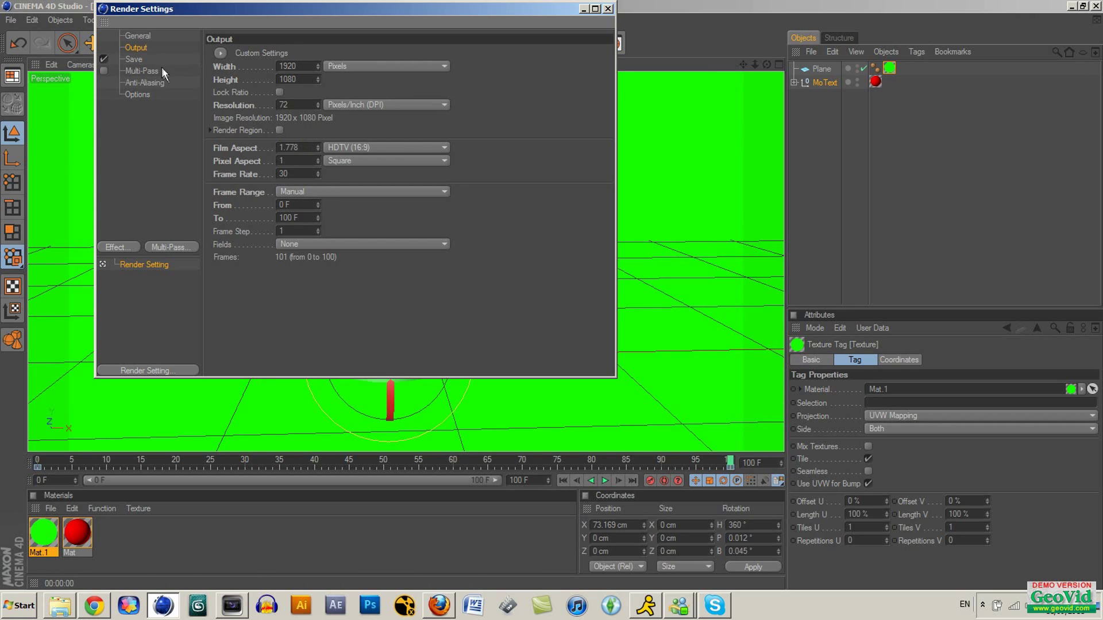
{"action": "left_click_drag", "start_coordinate": [317, 106], "coordinate": [317, 75]}
{"action": "left_click", "coordinate": [127, 60]}
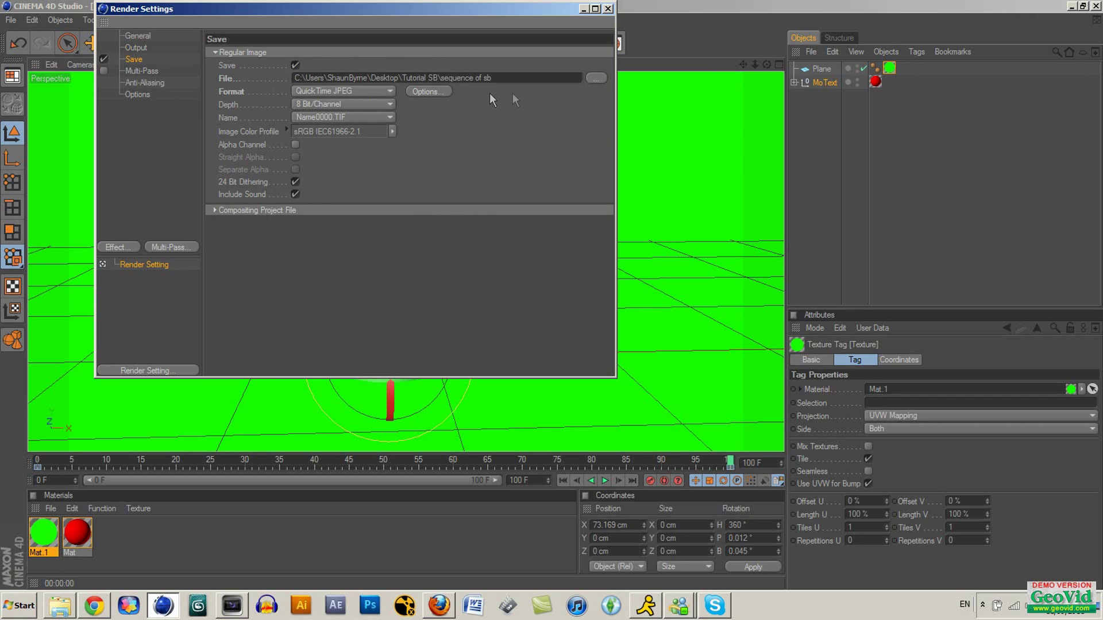
{"action": "left_click", "coordinate": [607, 8]}
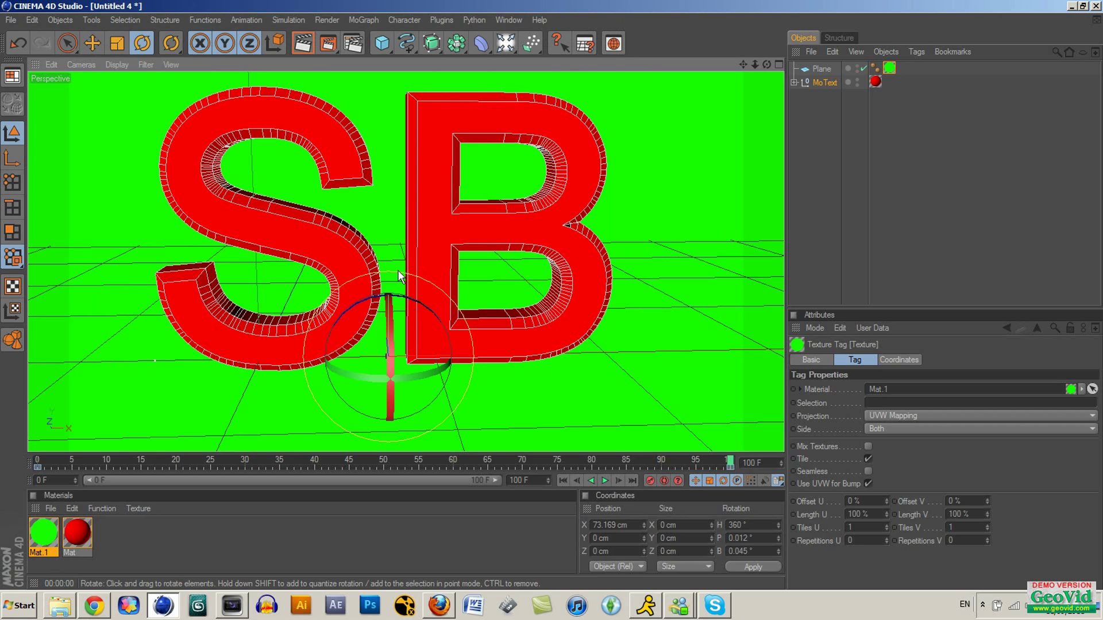
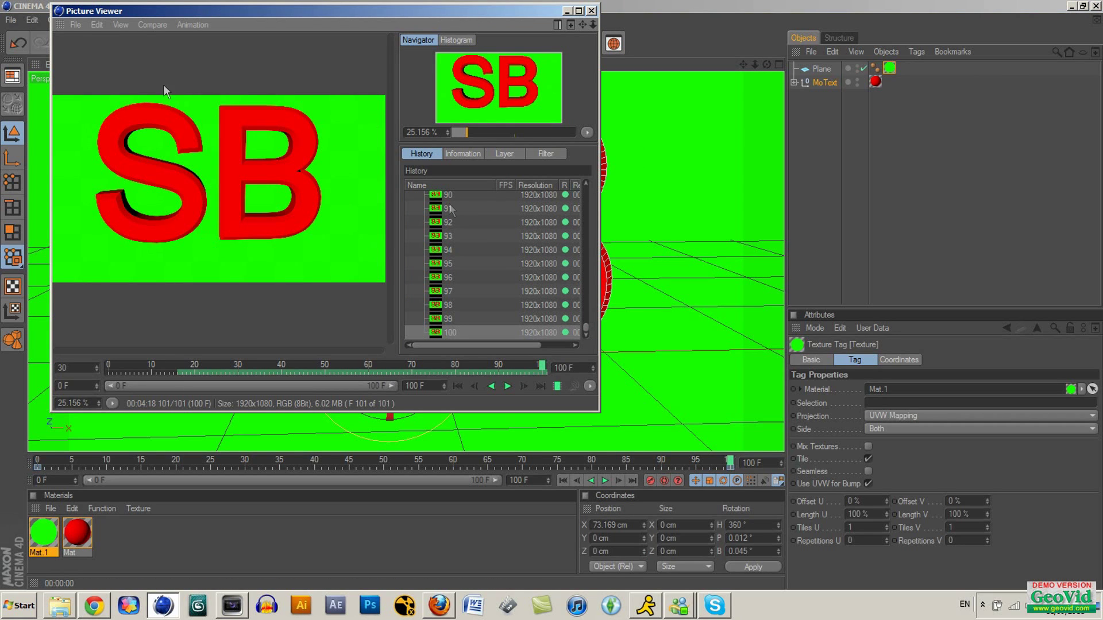
- Switch to Vegas Pro and view the rendered frames in the desktop's Tutorial SB folder, refreshing the file list
{"action": "left_click", "coordinate": [232, 605]}
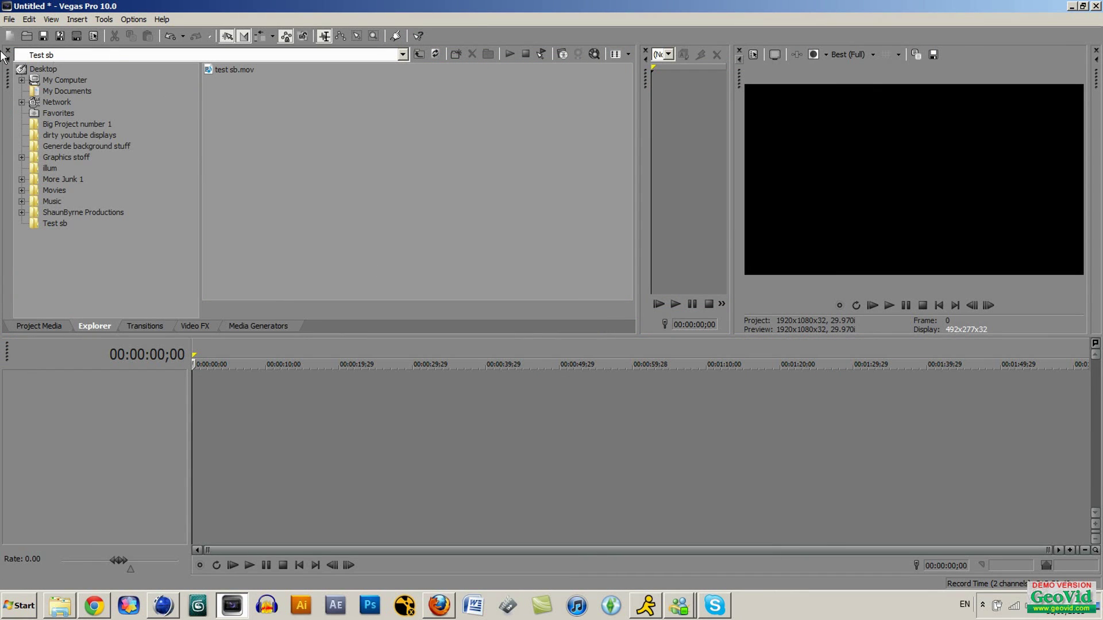
{"action": "left_click", "coordinate": [49, 71]}
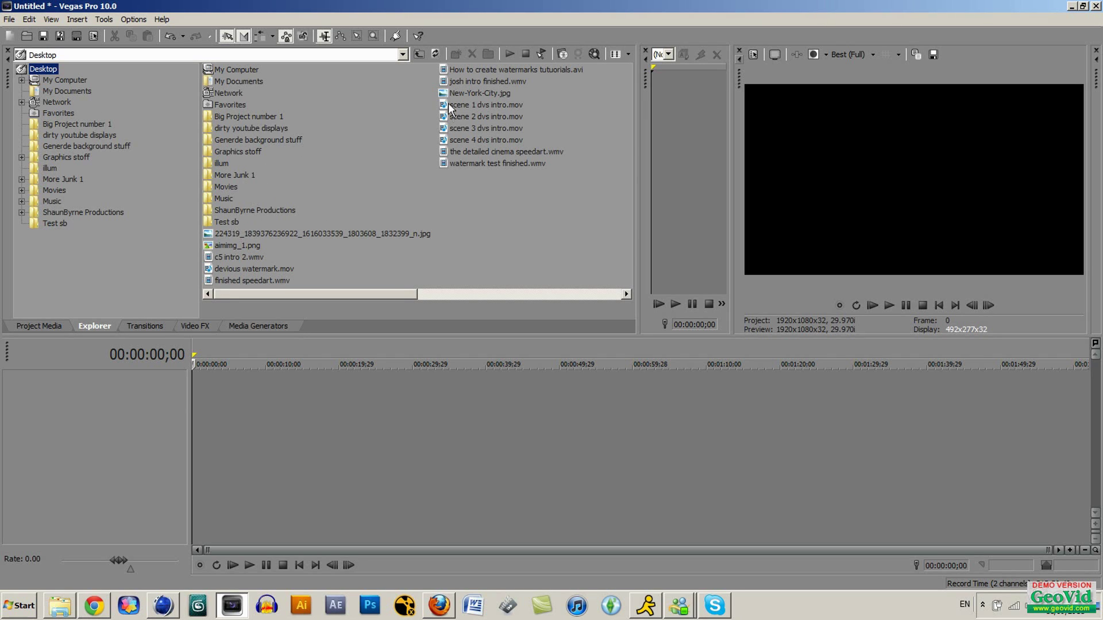
{"action": "left_click", "coordinate": [435, 54]}
{"action": "double_click", "coordinate": [247, 234]}
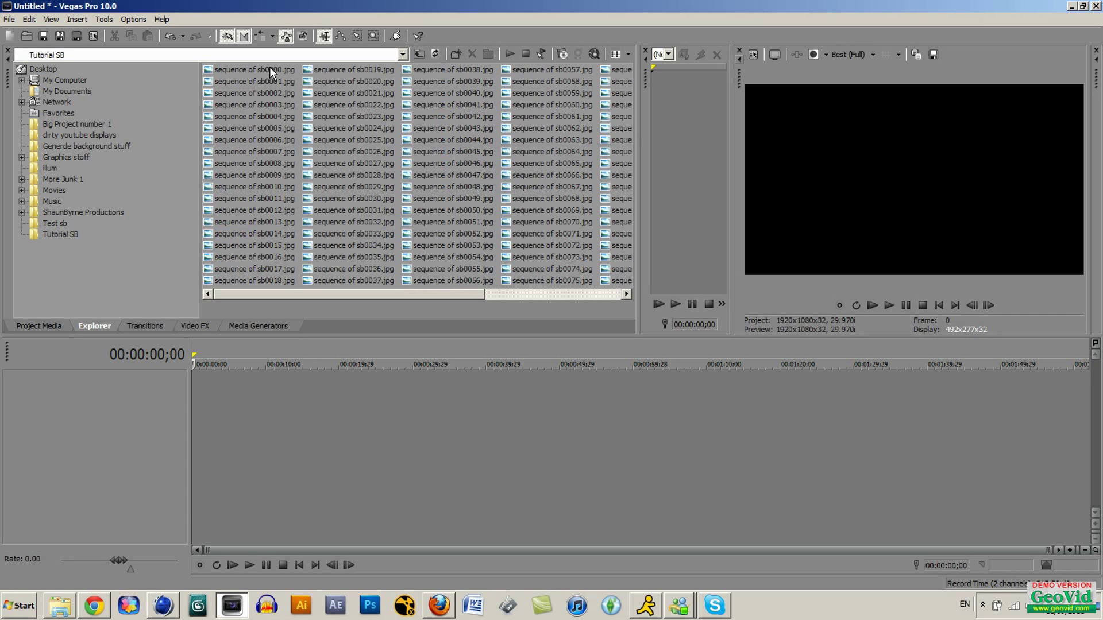
- Import "sequence of sb0000.jpg" from the desktop's Tutorial SB folder as a still image sequence, range 0 to 100, with its default properties
{"action": "left_click", "coordinate": [48, 324]}
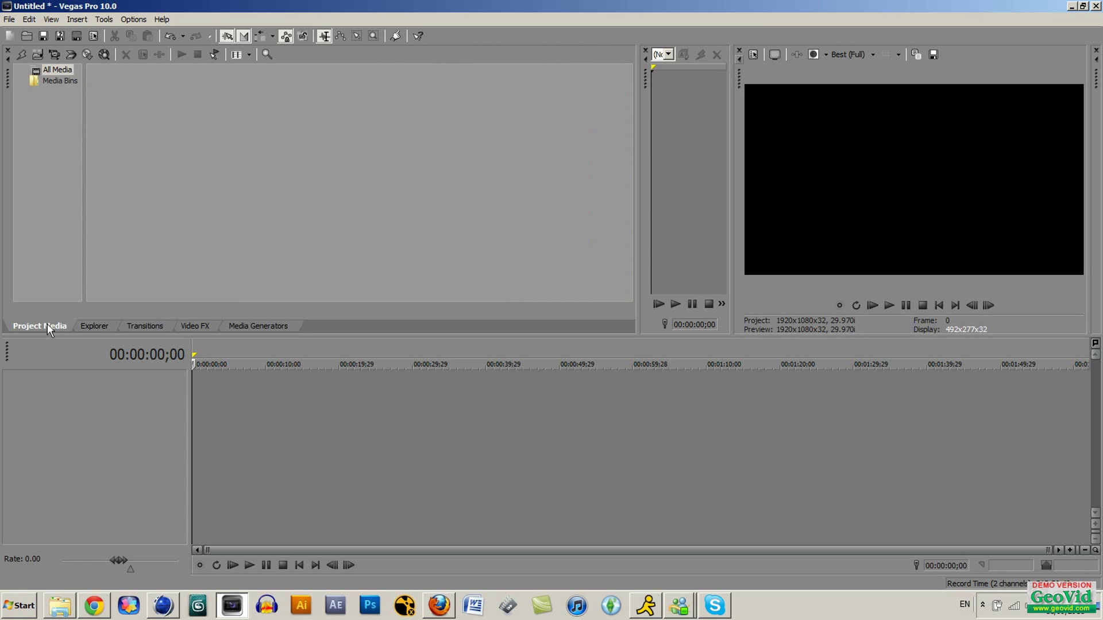
{"action": "left_click", "coordinate": [9, 19]}
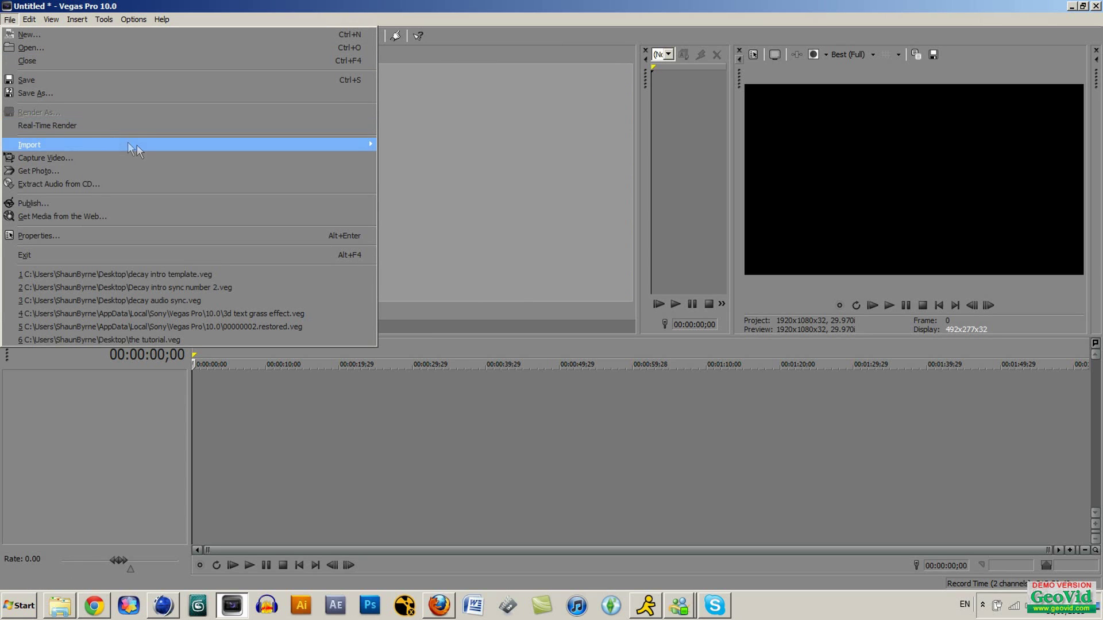
{"action": "mouse_move", "coordinate": [127, 145]}
{"action": "left_click", "coordinate": [410, 140]}
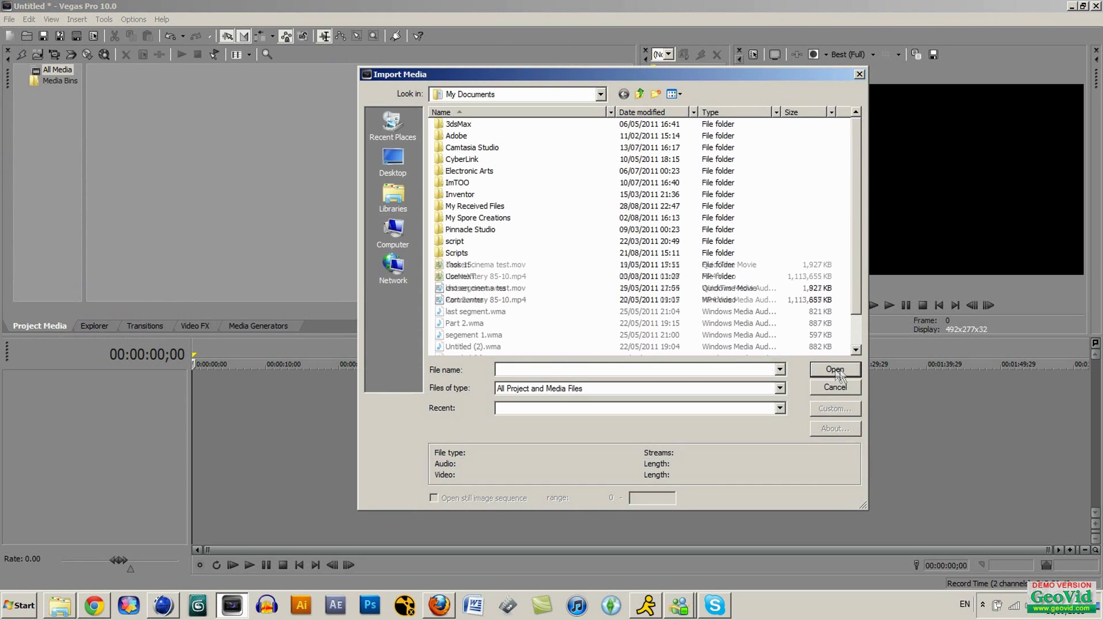
{"action": "left_click", "coordinate": [393, 159]}
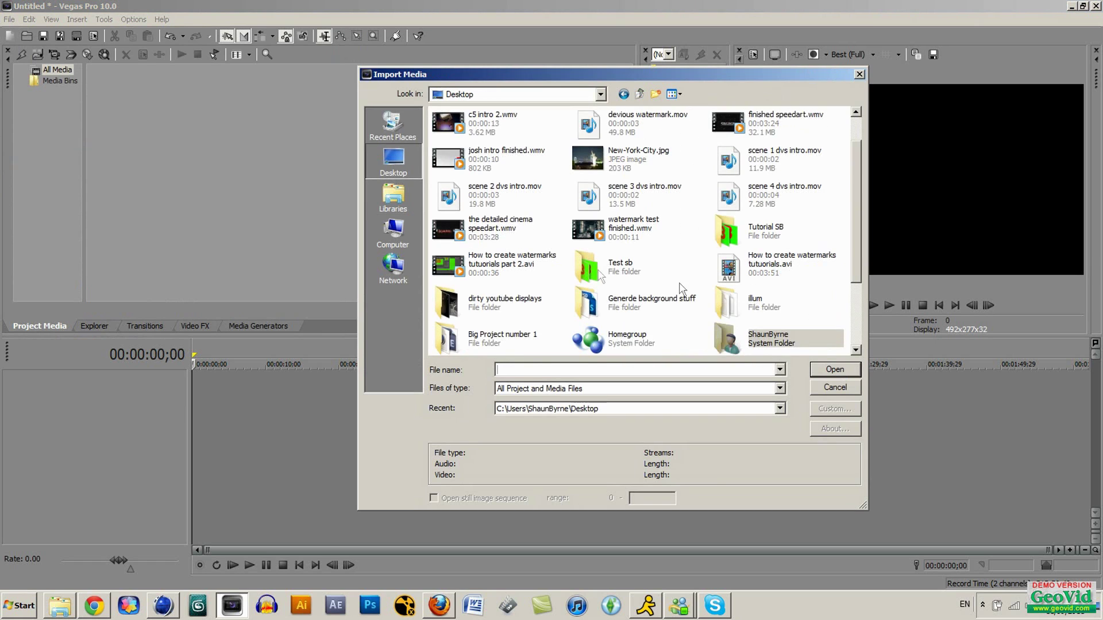
{"action": "left_click", "coordinate": [762, 260]}
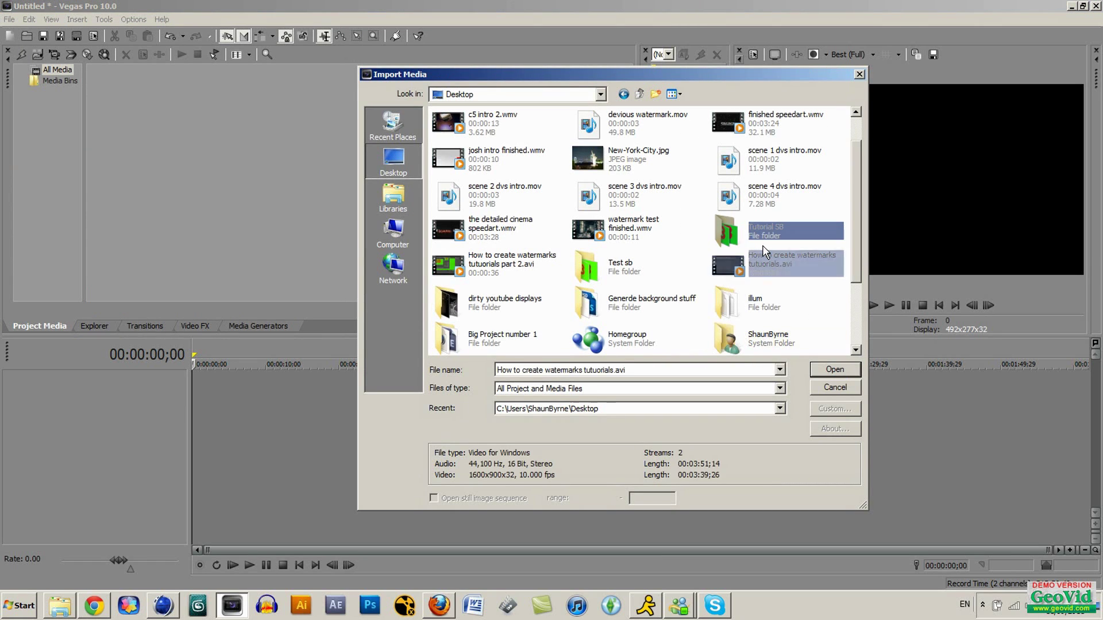
{"action": "double_click", "coordinate": [763, 235]}
{"action": "left_click", "coordinate": [468, 148]}
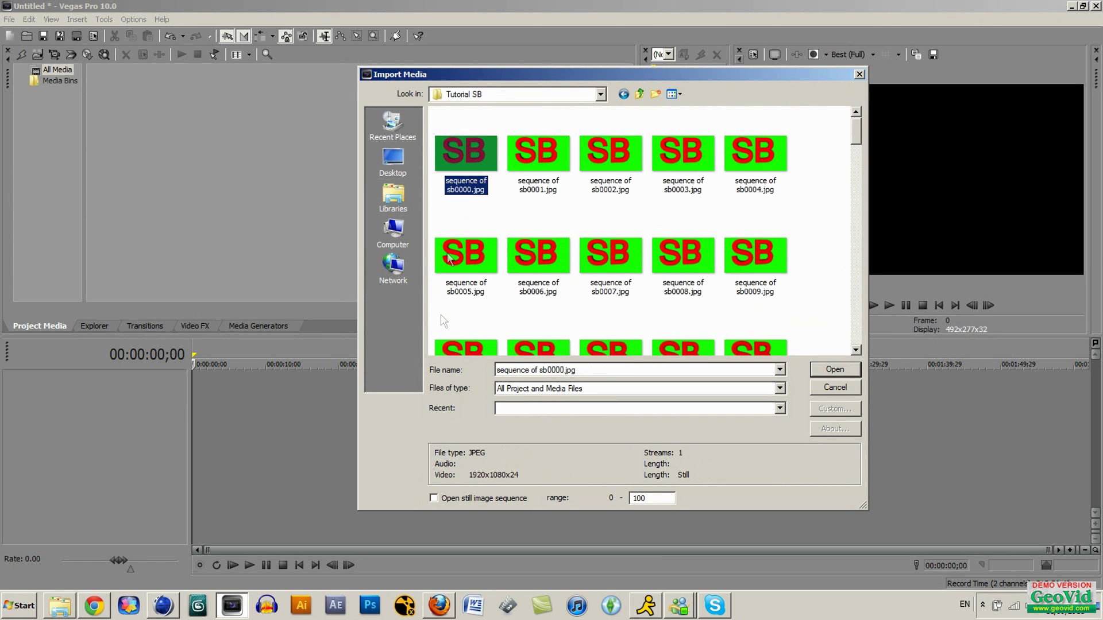
{"action": "left_click", "coordinate": [433, 499]}
{"action": "left_click", "coordinate": [835, 370]}
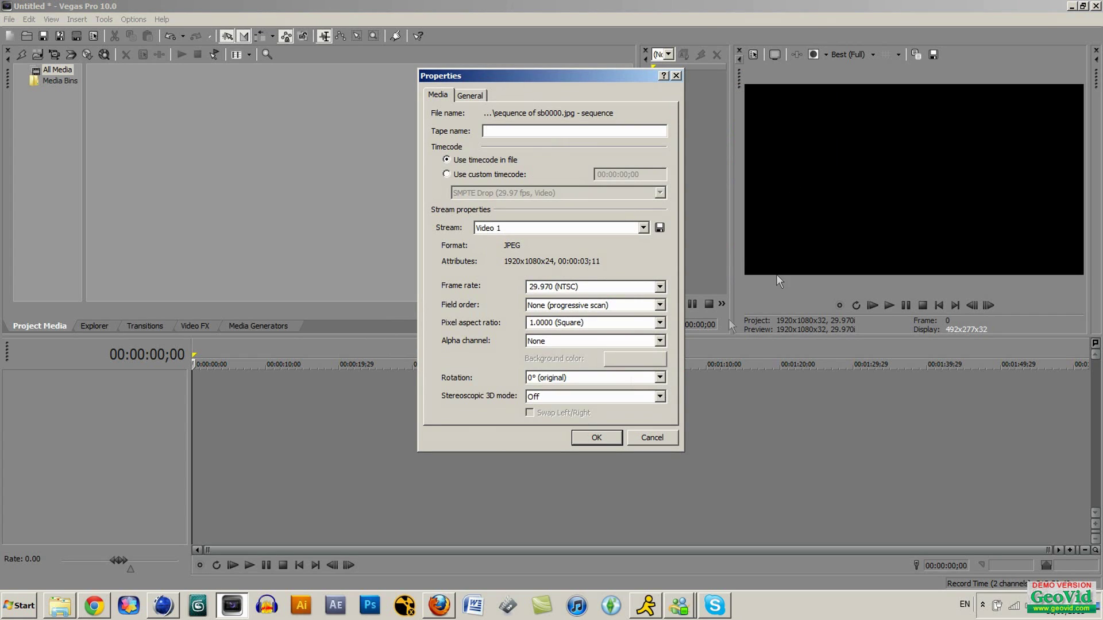
{"action": "left_click", "coordinate": [603, 442]}
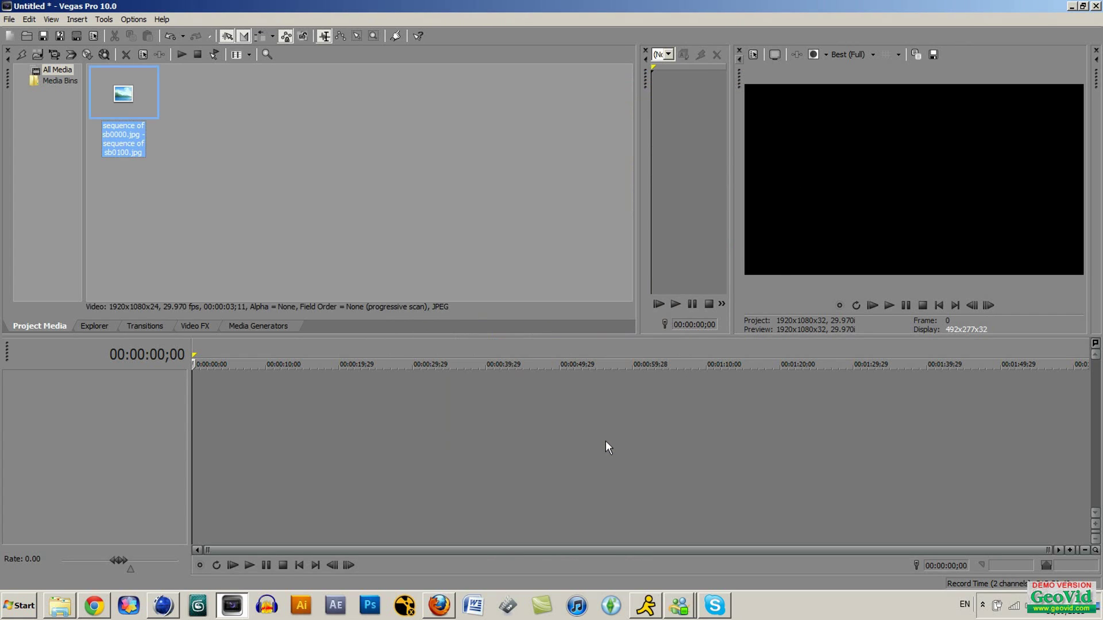
- Place the imported image sequence at the start of the timeline and play it back to preview the rotation
{"action": "left_click", "coordinate": [130, 168]}
{"action": "left_click_drag", "start_coordinate": [136, 102], "coordinate": [194, 401]}
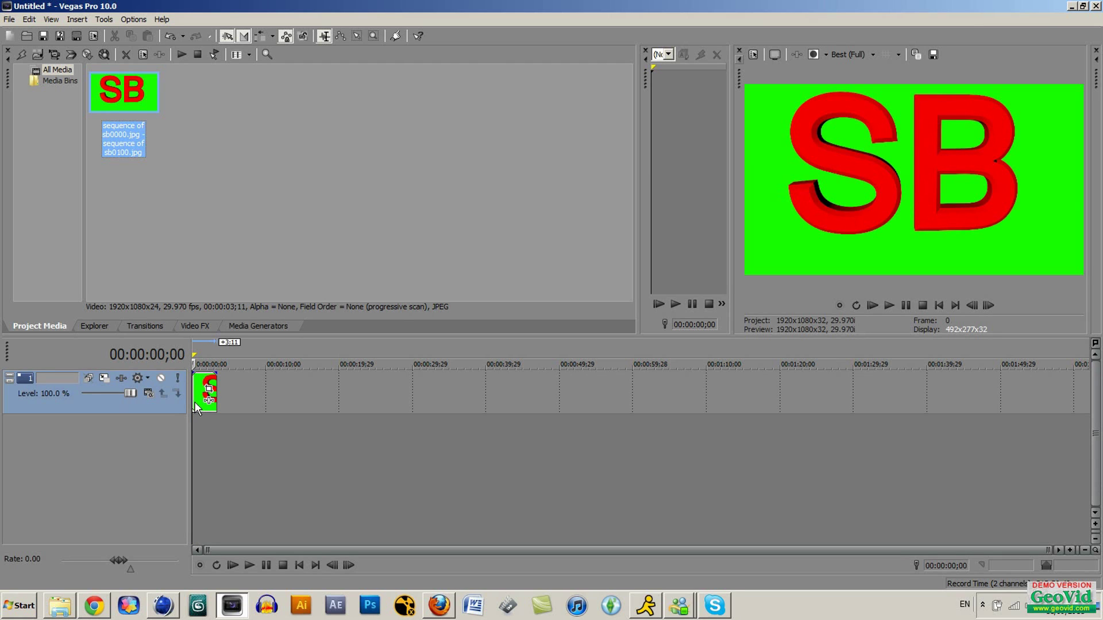
{"action": "left_click", "coordinate": [888, 306]}
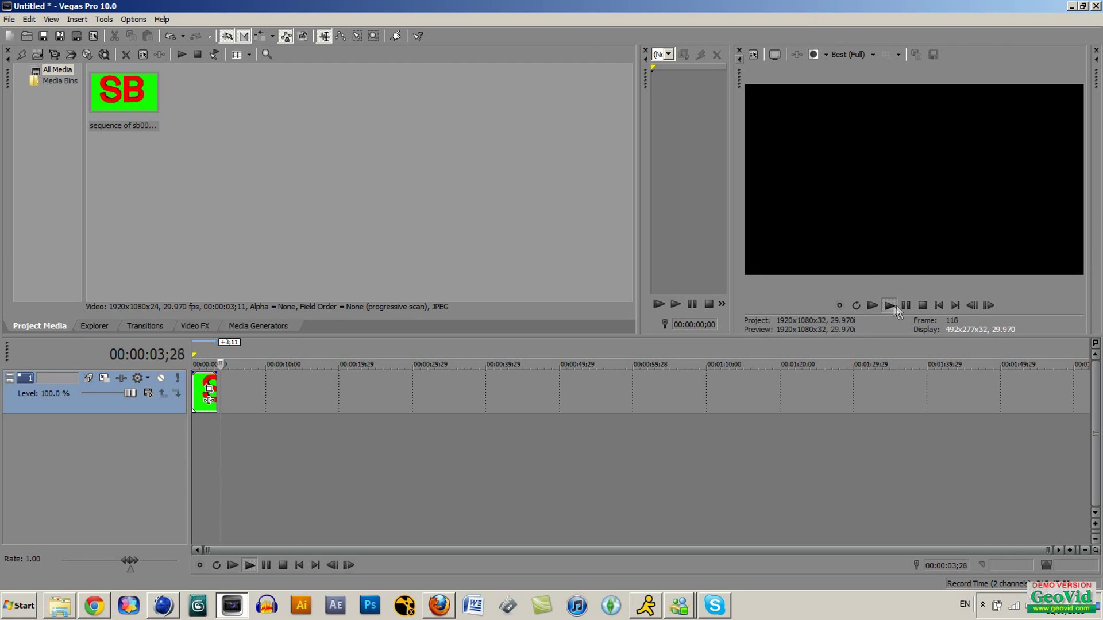
{"action": "left_click", "coordinate": [896, 305]}
{"action": "key", "text": "Return"}
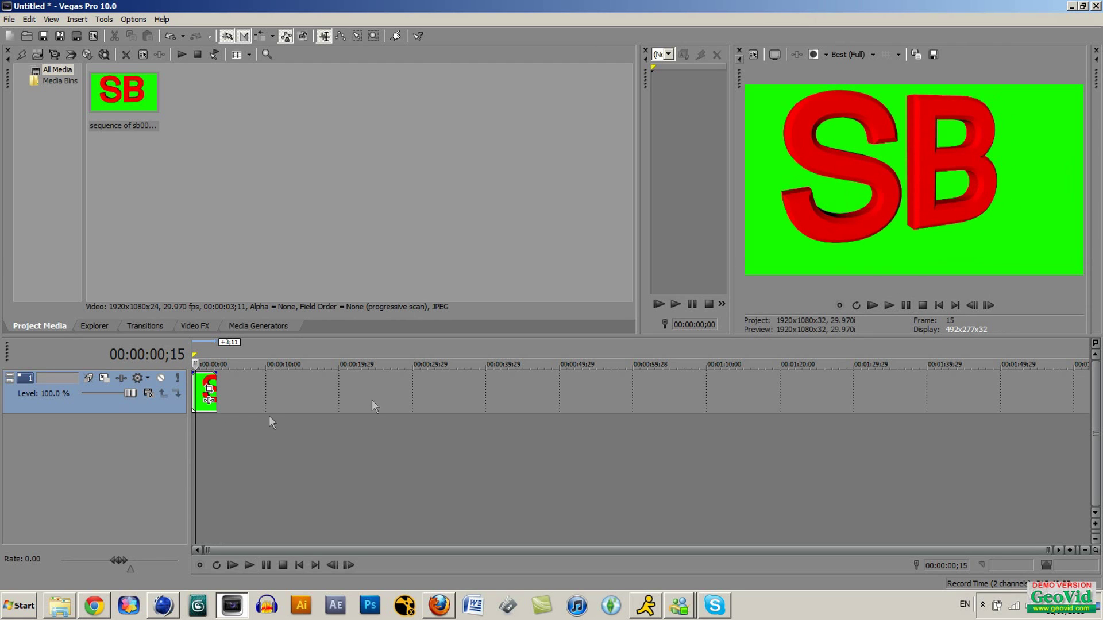
{"action": "key", "text": "space"}
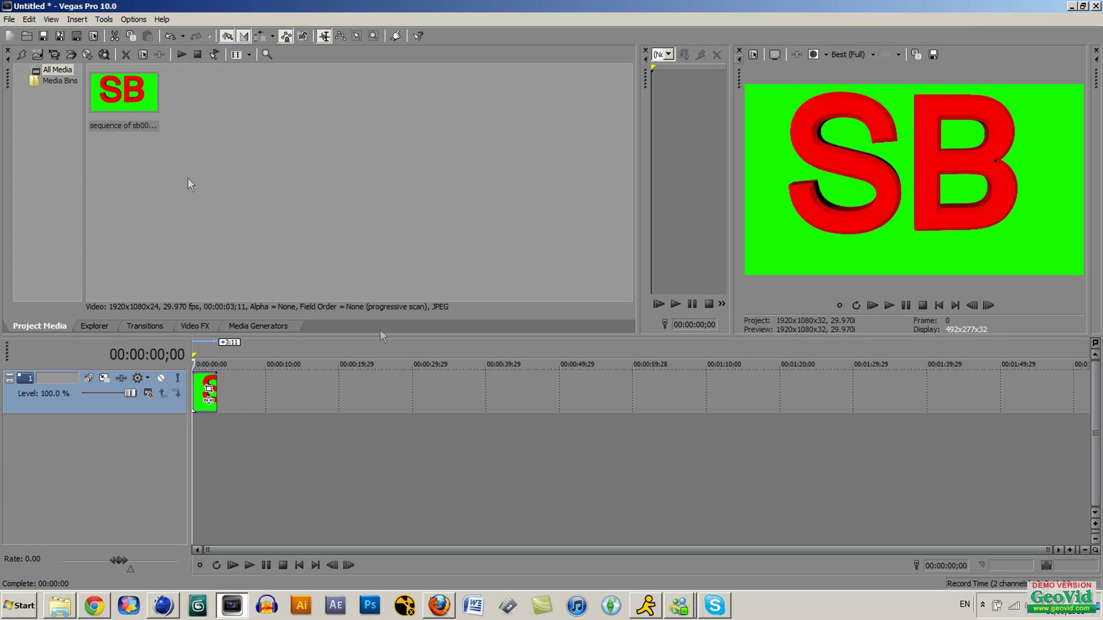
- Apply the Chroma Keyer's Green Screen preset to the sequence clip, close its effect settings and reopen them
{"action": "left_click", "coordinate": [194, 327]}
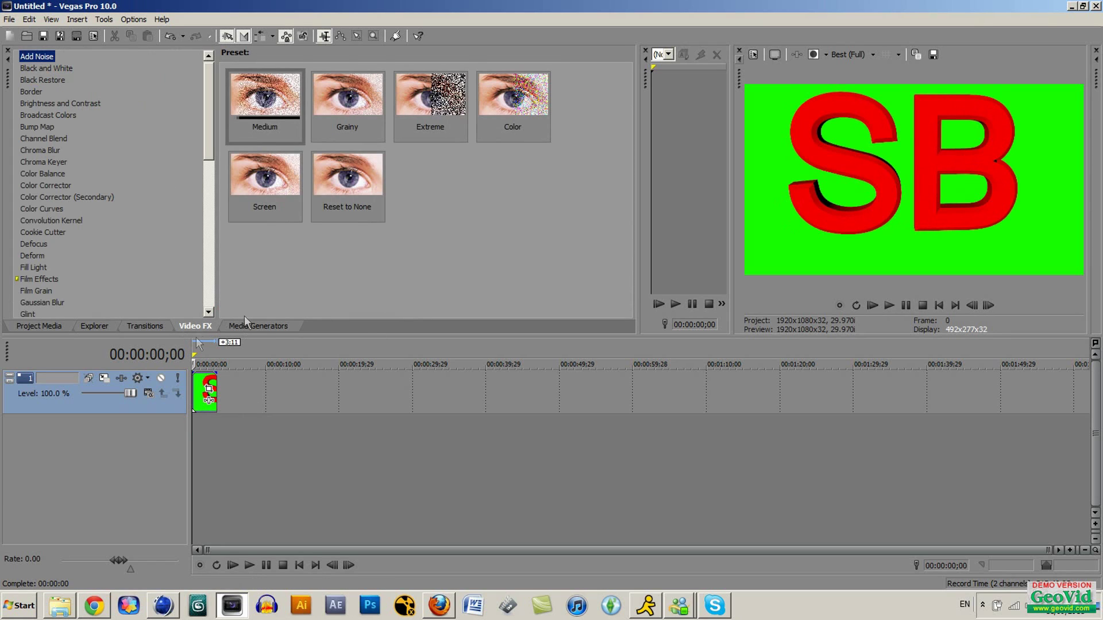
{"action": "left_click", "coordinate": [36, 163]}
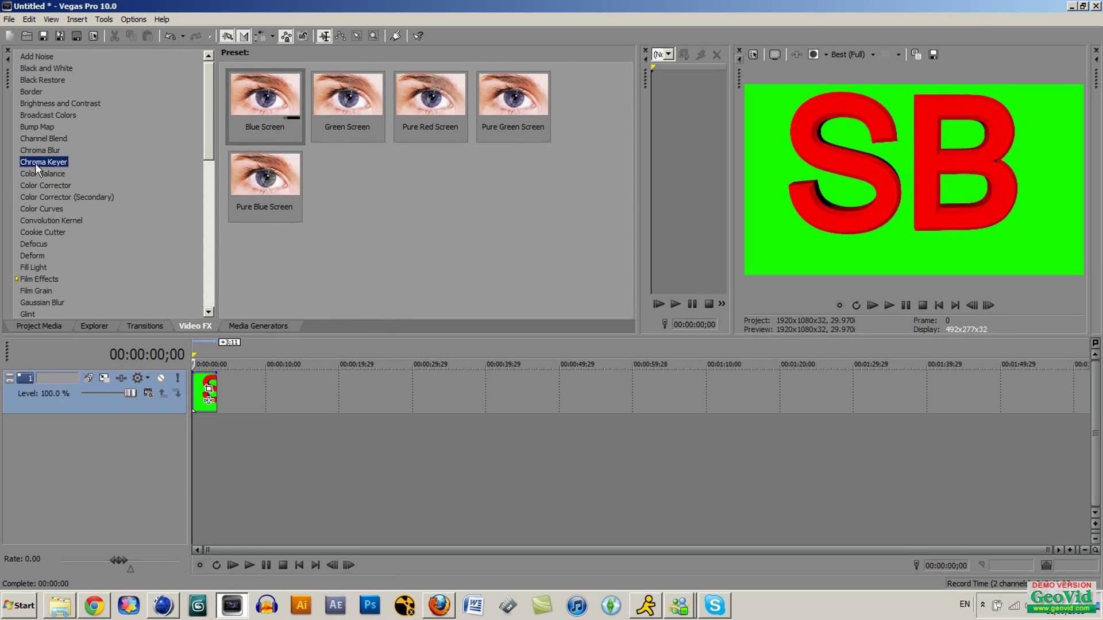
{"action": "left_click_drag", "start_coordinate": [347, 106], "coordinate": [210, 395]}
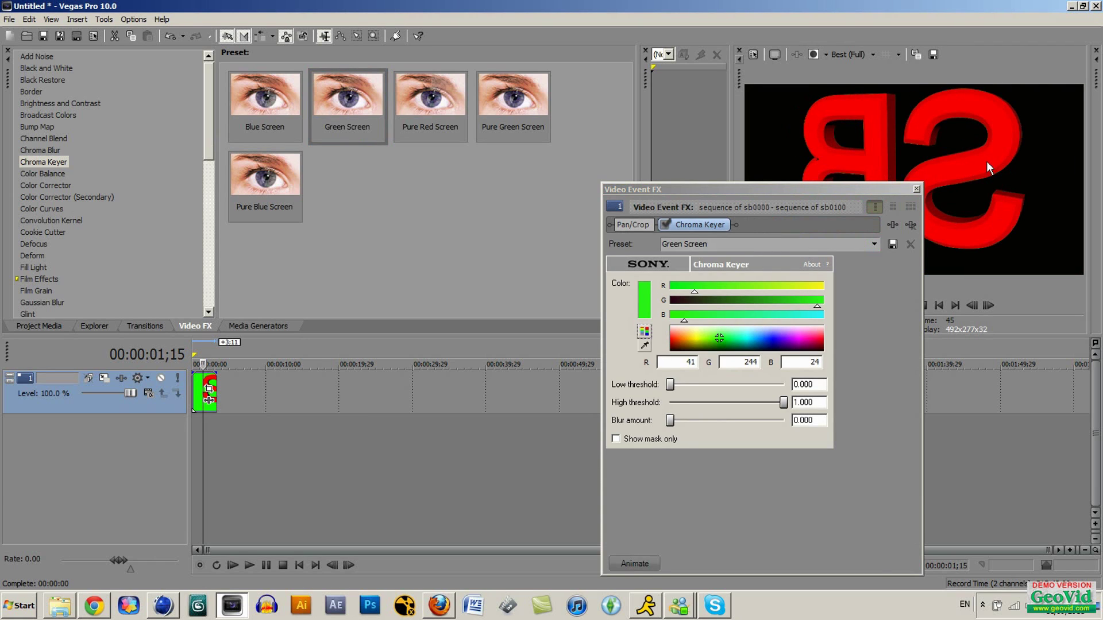
{"action": "left_click", "coordinate": [916, 189]}
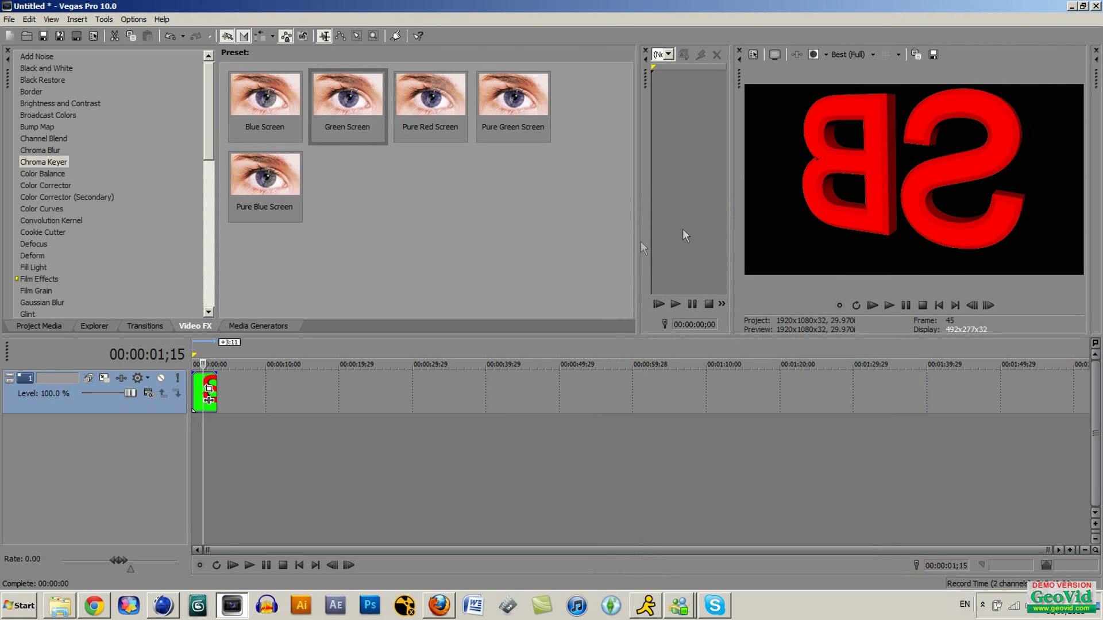
{"action": "left_click", "coordinate": [210, 401]}
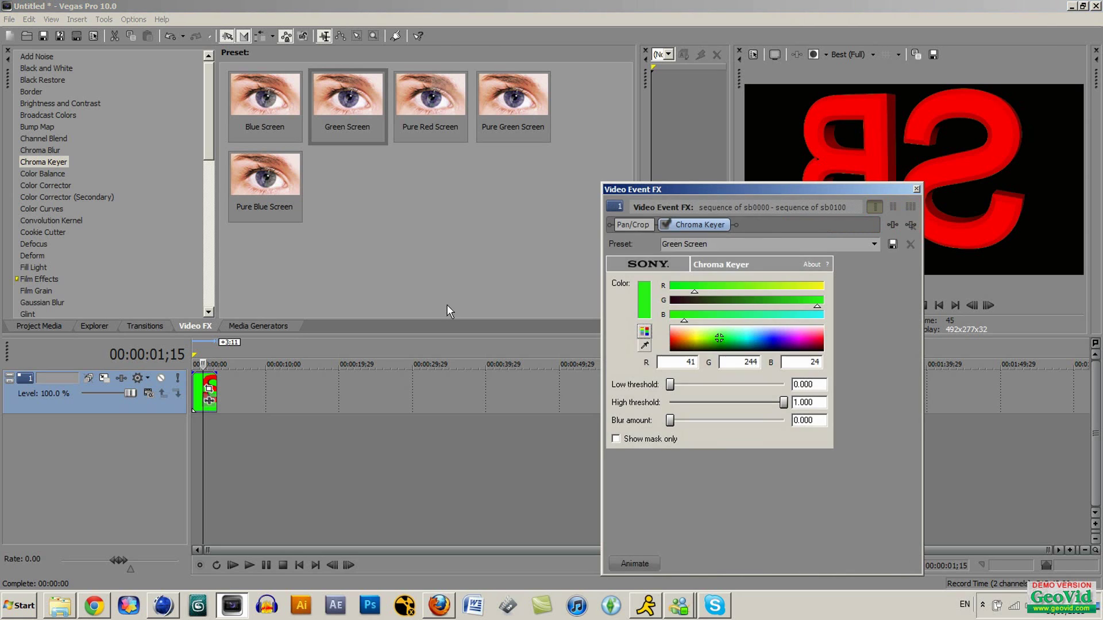
- Disable the sequence clip's existing Chroma Keyer and apply a second Chroma Keyer with the Green Screen preset to it
{"action": "left_click", "coordinate": [665, 225]}
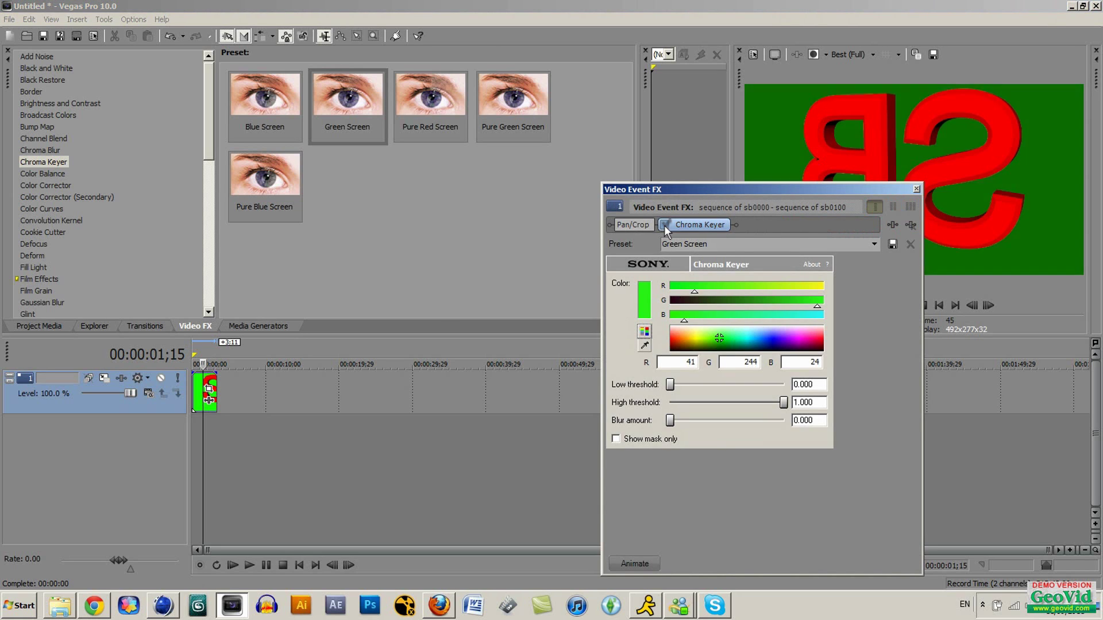
{"action": "left_click", "coordinate": [916, 191]}
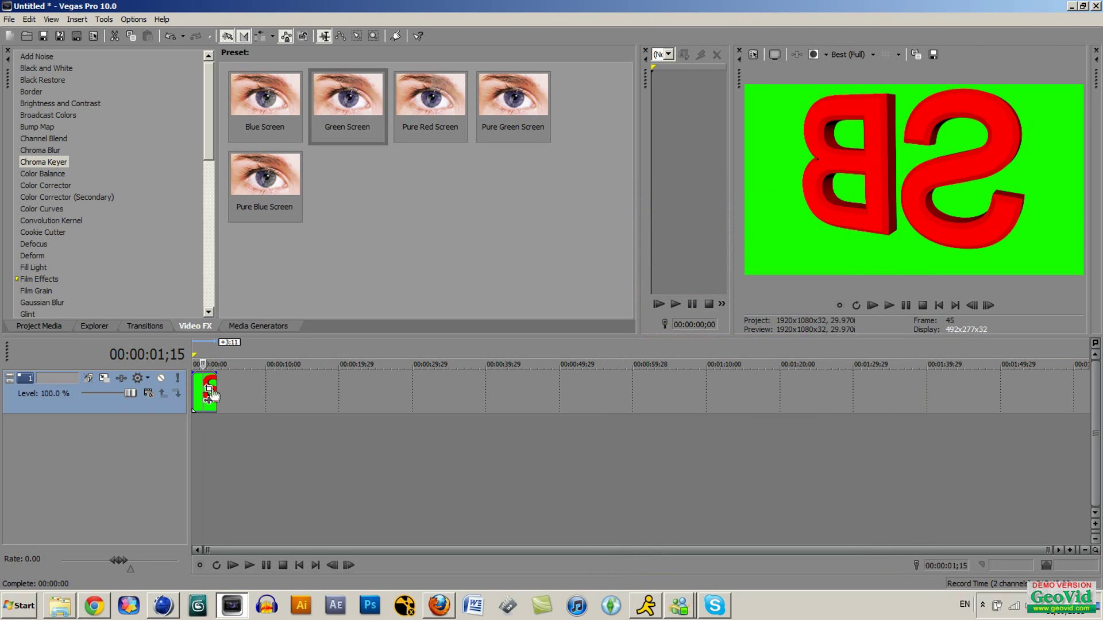
{"action": "mouse_move", "coordinate": [270, 185]}
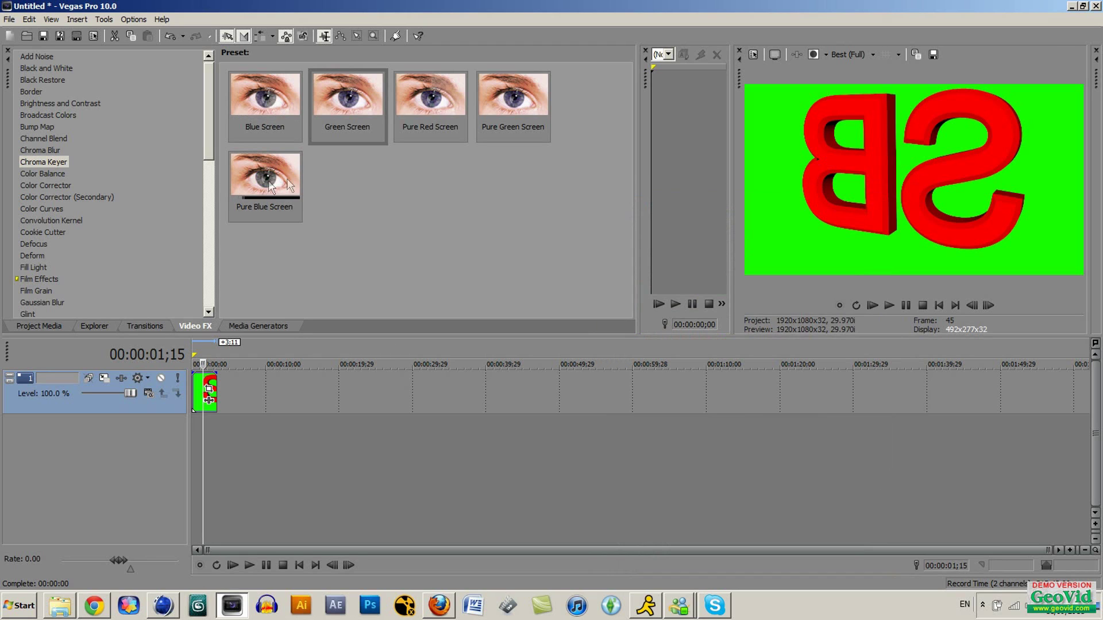
{"action": "left_click", "coordinate": [23, 150]}
{"action": "left_click", "coordinate": [23, 162]}
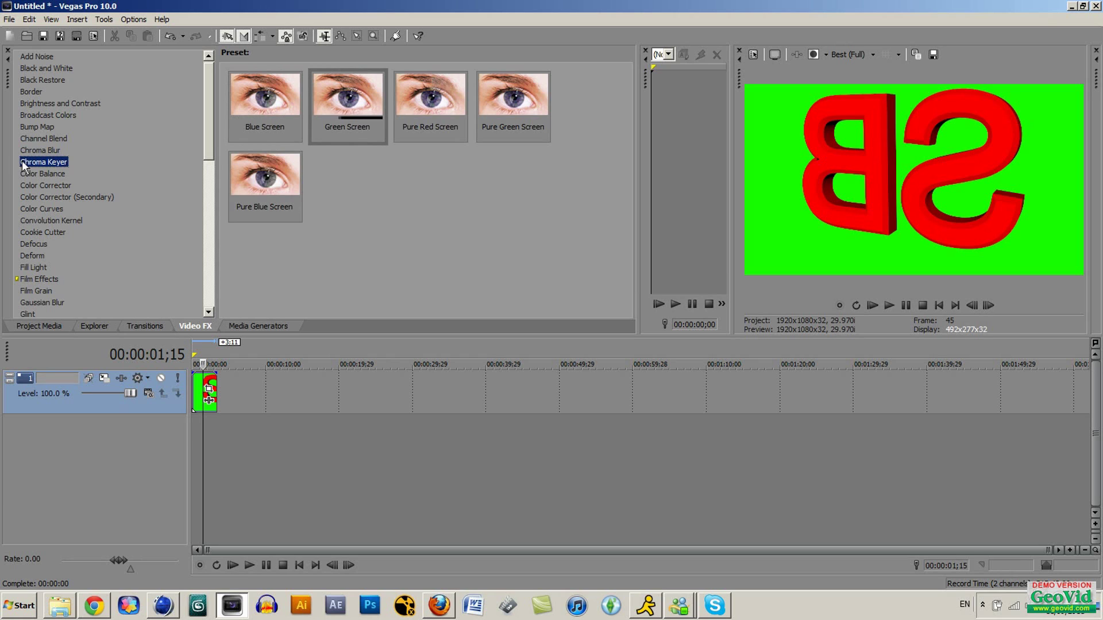
{"action": "left_click_drag", "start_coordinate": [23, 163], "coordinate": [207, 398]}
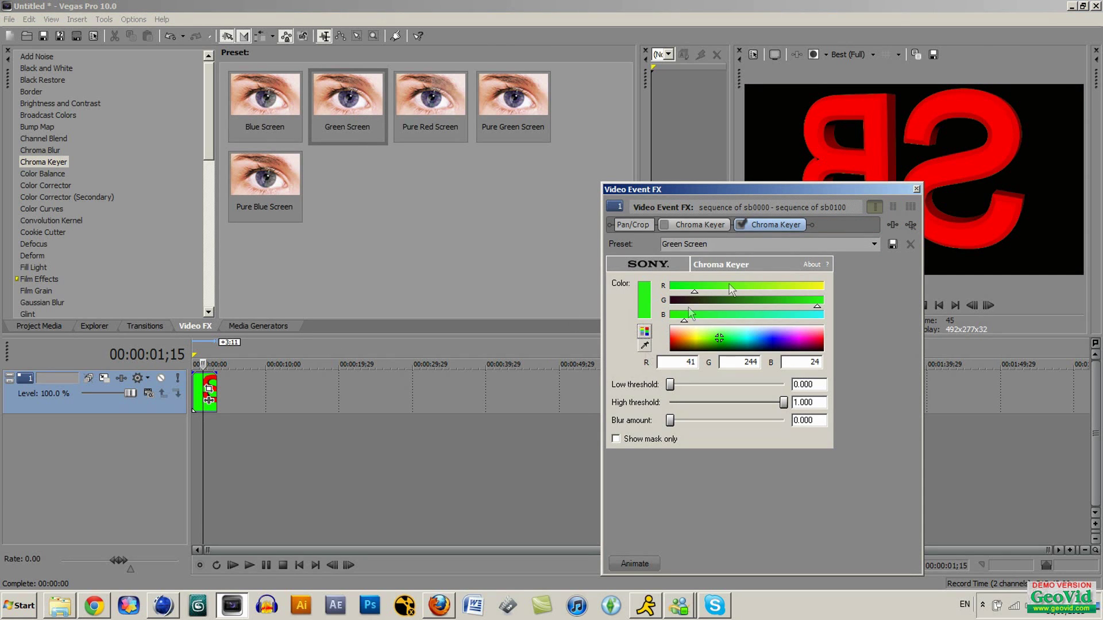
- Switch the second Chroma Keyer to the Blue Screen preset, sample the green background in the preview as key colour, and close the effect settings
{"action": "left_click_drag", "start_coordinate": [669, 386], "coordinate": [697, 385]}
{"action": "left_click_drag", "start_coordinate": [695, 386], "coordinate": [638, 390]}
{"action": "left_click", "coordinate": [875, 244]}
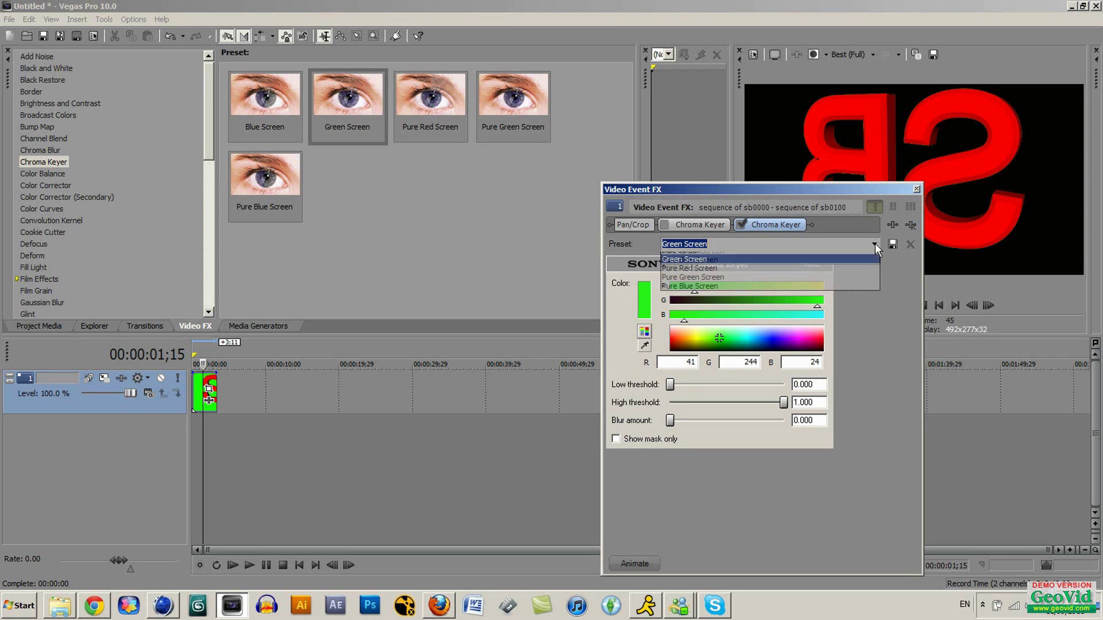
{"action": "left_click", "coordinate": [779, 257]}
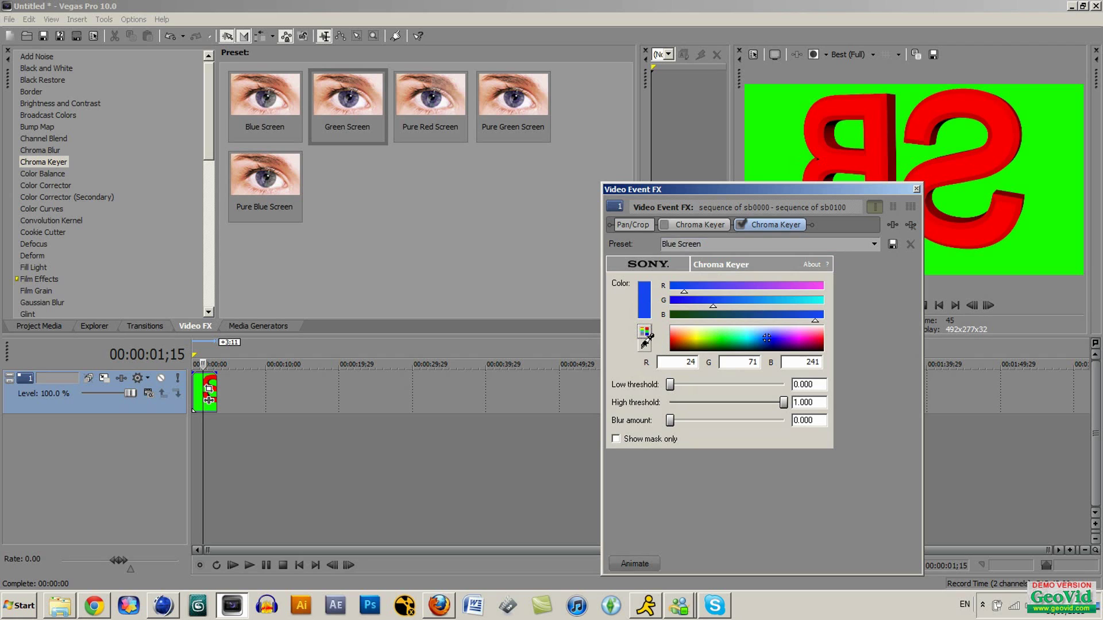
{"action": "left_click", "coordinate": [781, 119]}
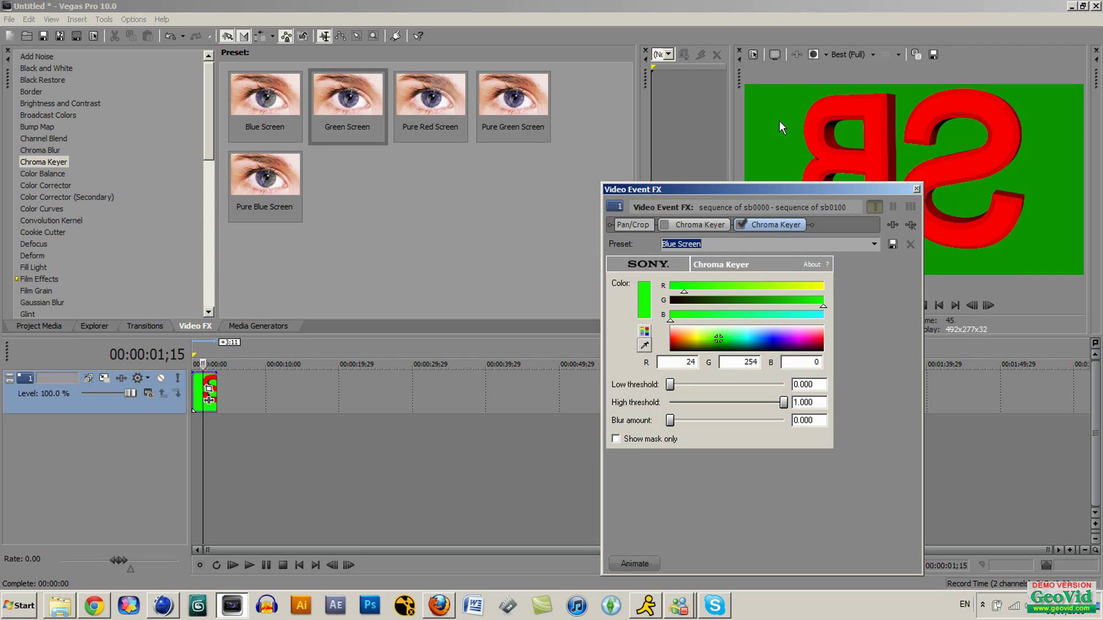
{"action": "left_click", "coordinate": [917, 189]}
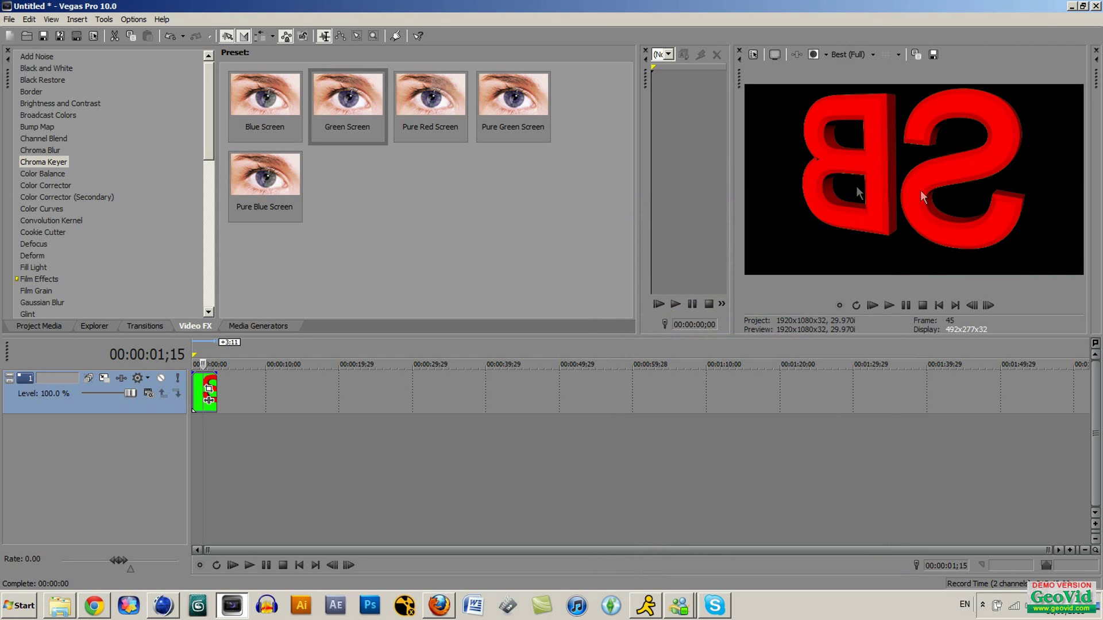
- Play back the keyed sequence from near the clip's start to check the removed background
{"action": "left_click", "coordinate": [198, 398]}
{"action": "key", "text": "space"}
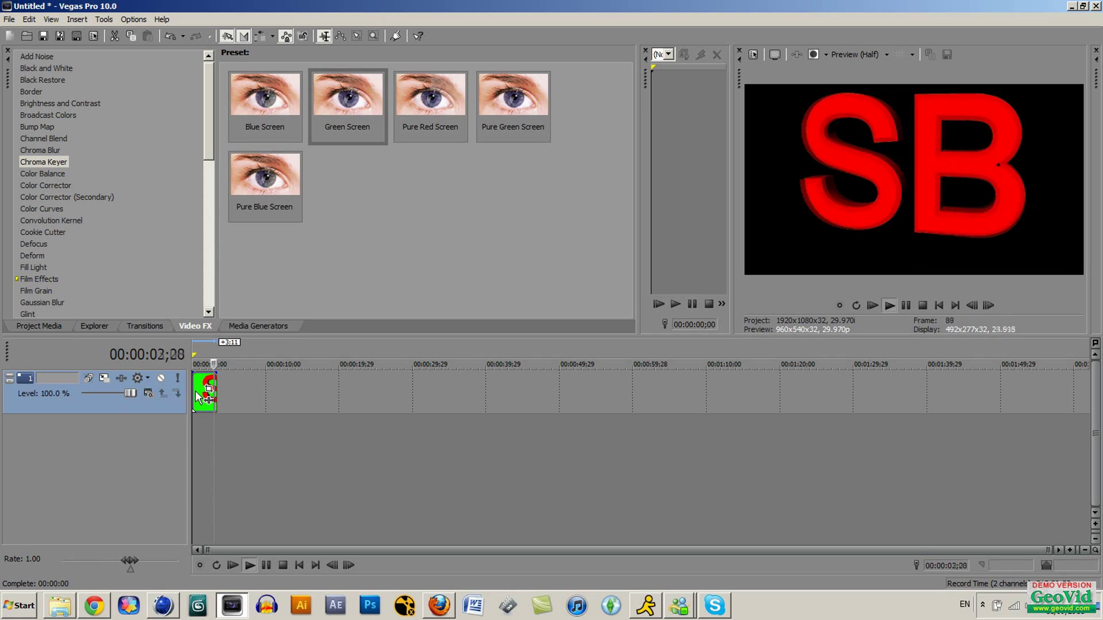
{"action": "key", "text": "space"}
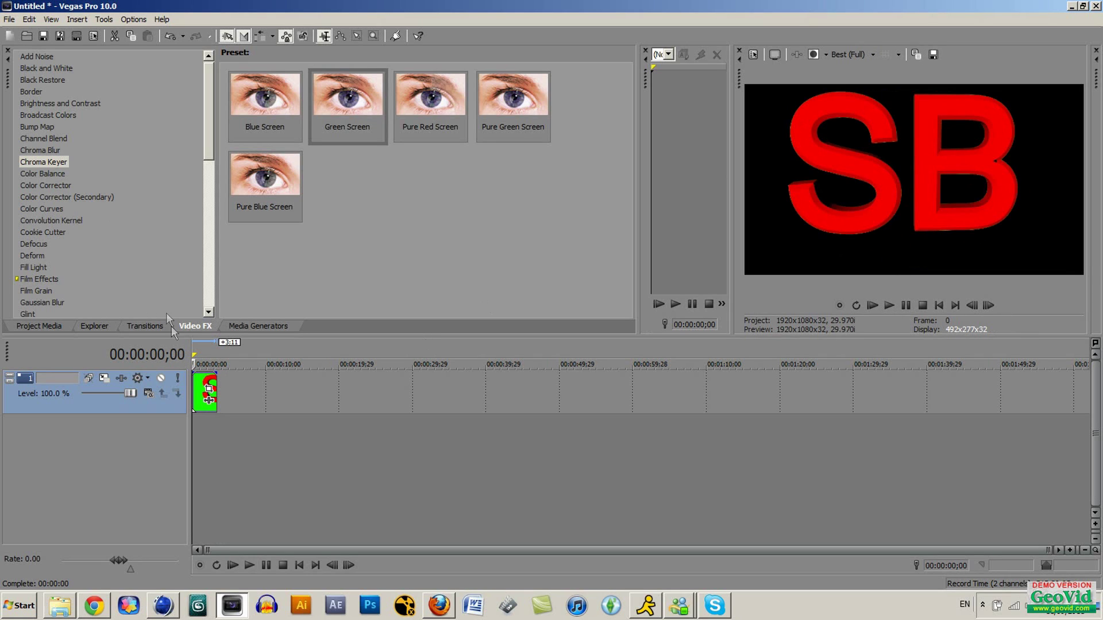
- Import "c5 intro 2.wmv" from the desktop and place it at the timeline's start on a new track below the sequence
{"action": "left_click", "coordinate": [37, 325]}
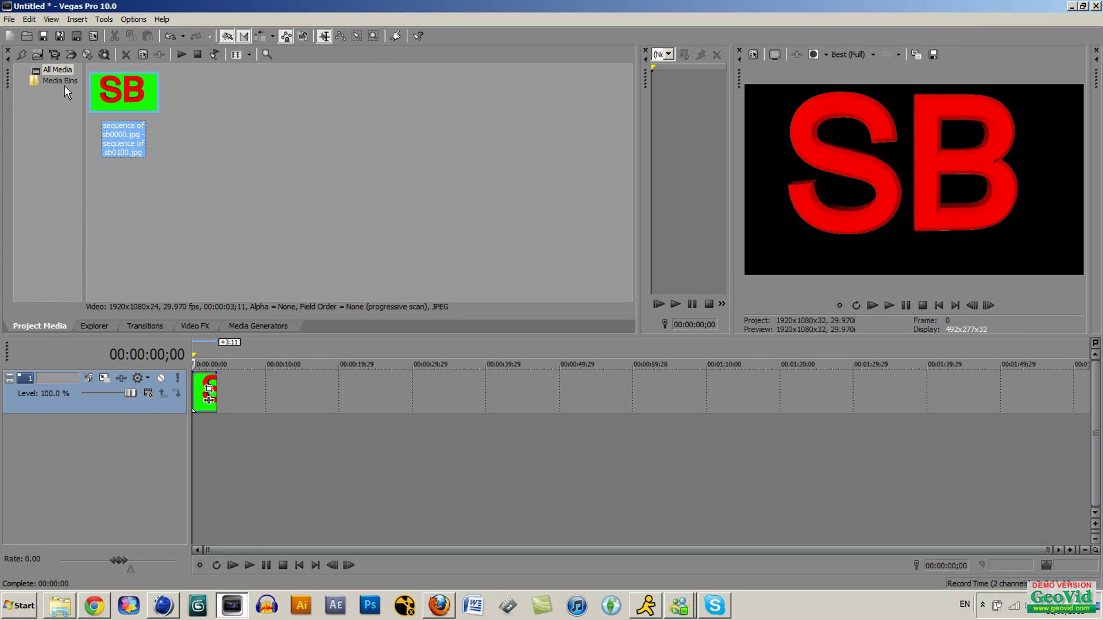
{"action": "left_click", "coordinate": [9, 19]}
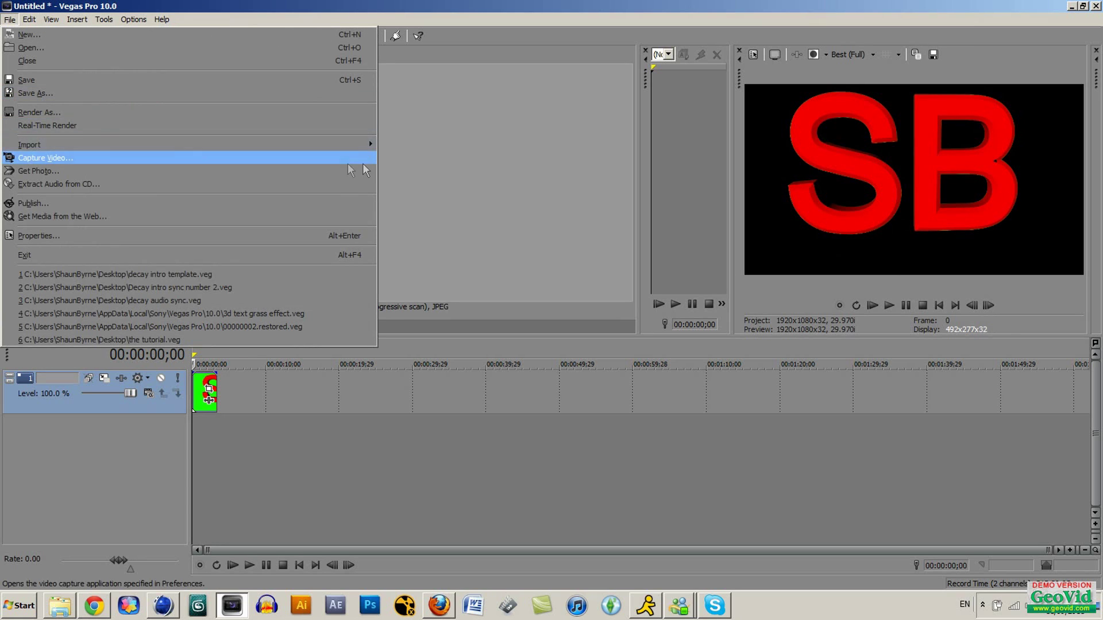
{"action": "mouse_move", "coordinate": [365, 146]}
{"action": "left_click", "coordinate": [413, 147]}
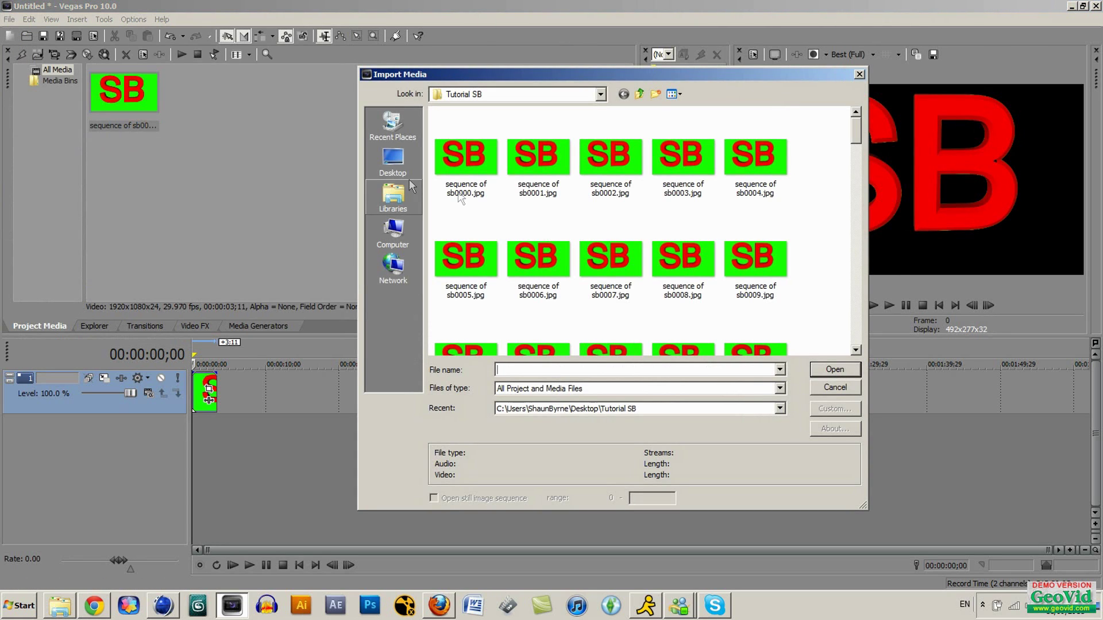
{"action": "left_click", "coordinate": [392, 161]}
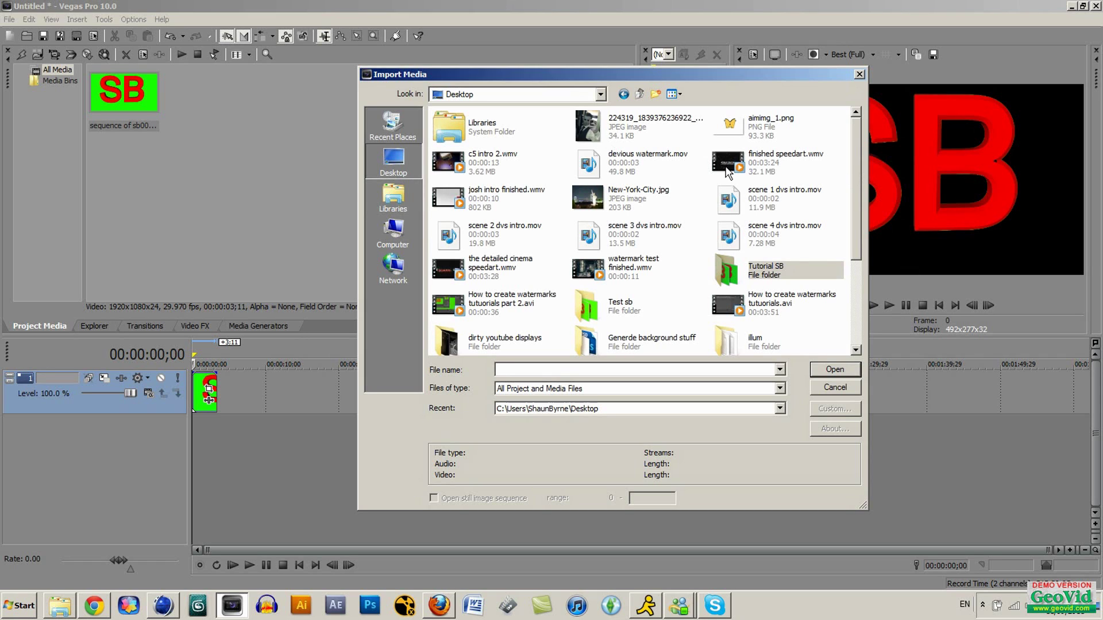
{"action": "left_click", "coordinate": [759, 156]}
{"action": "left_click", "coordinate": [475, 172]}
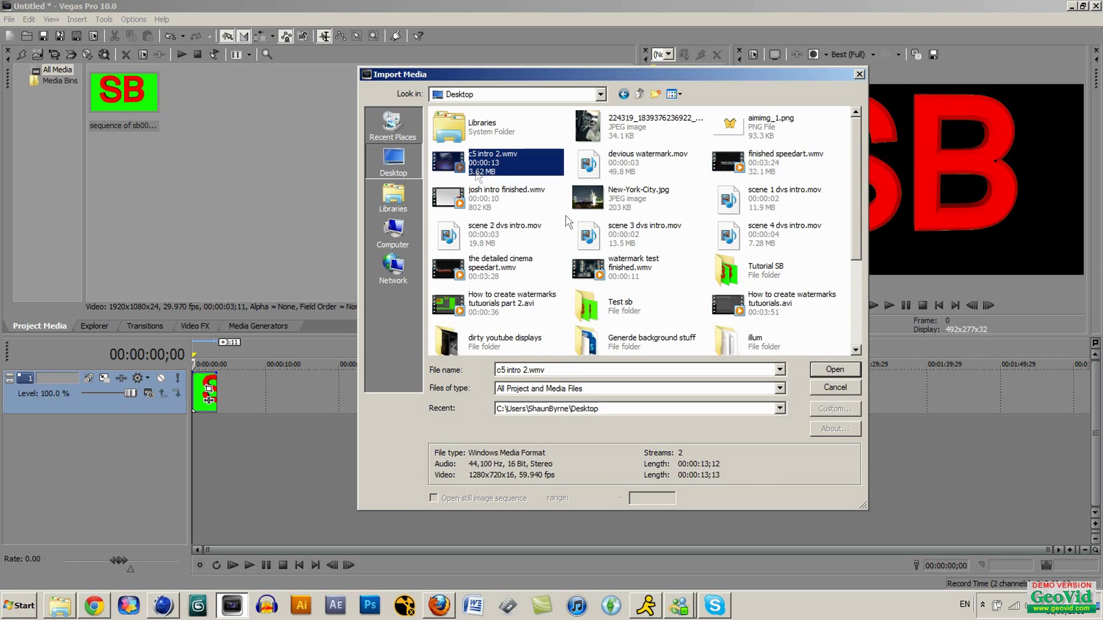
{"action": "left_click", "coordinate": [835, 371]}
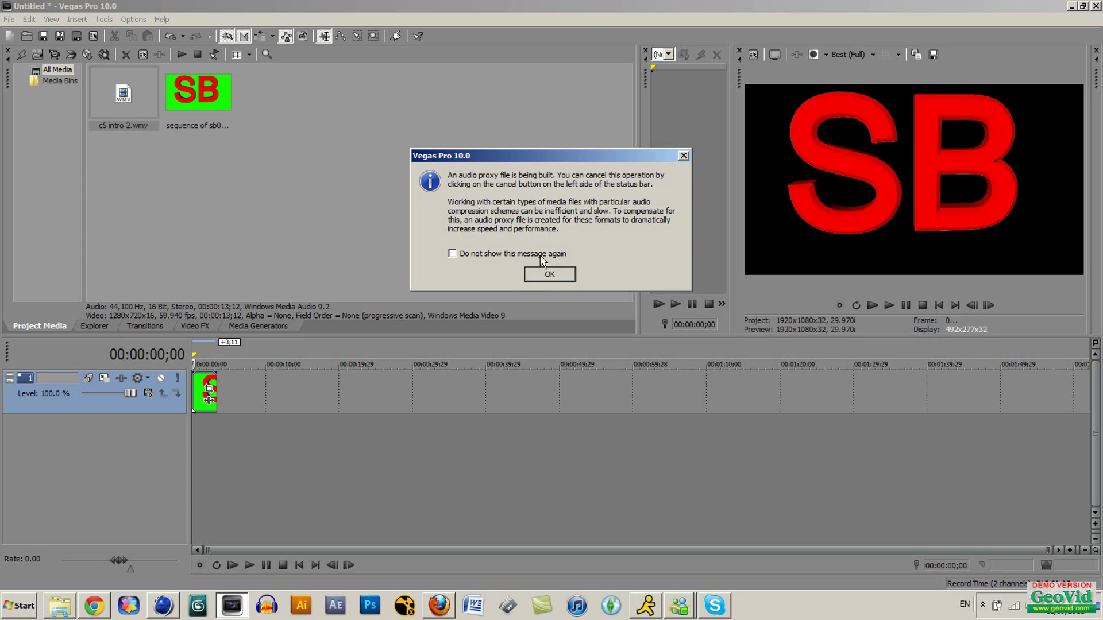
{"action": "left_click", "coordinate": [549, 274]}
{"action": "left_click_drag", "start_coordinate": [107, 107], "coordinate": [181, 426]}
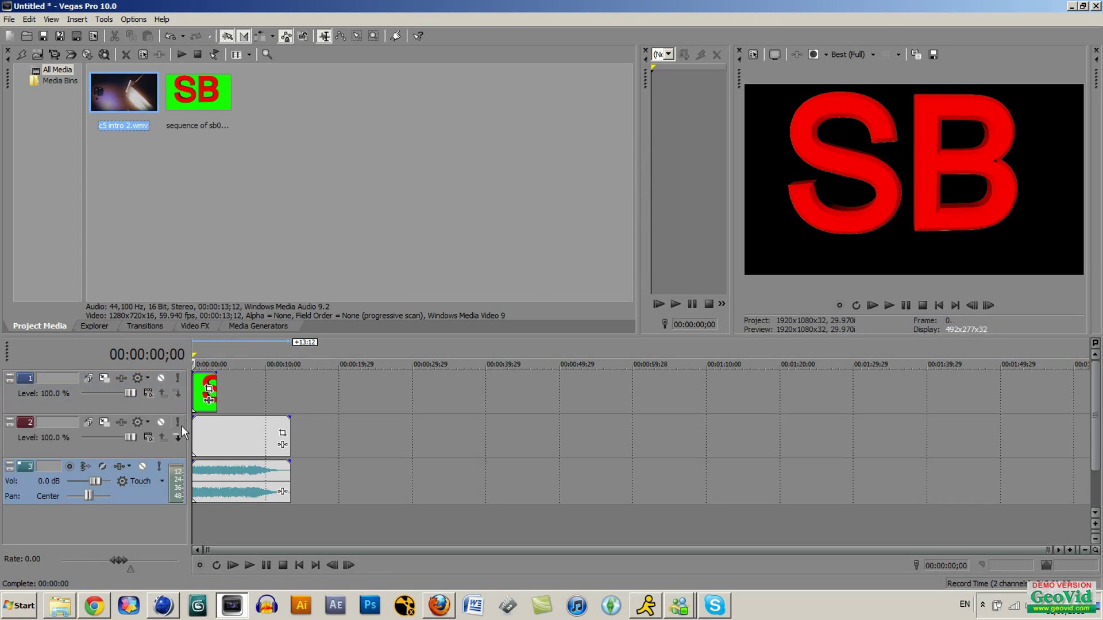
- In the sequence clip's Pan/Crop, turn off Maintain aspect ratio and enlarge the crop frame to about 5,424 by 4,520
{"action": "left_click", "coordinate": [205, 385]}
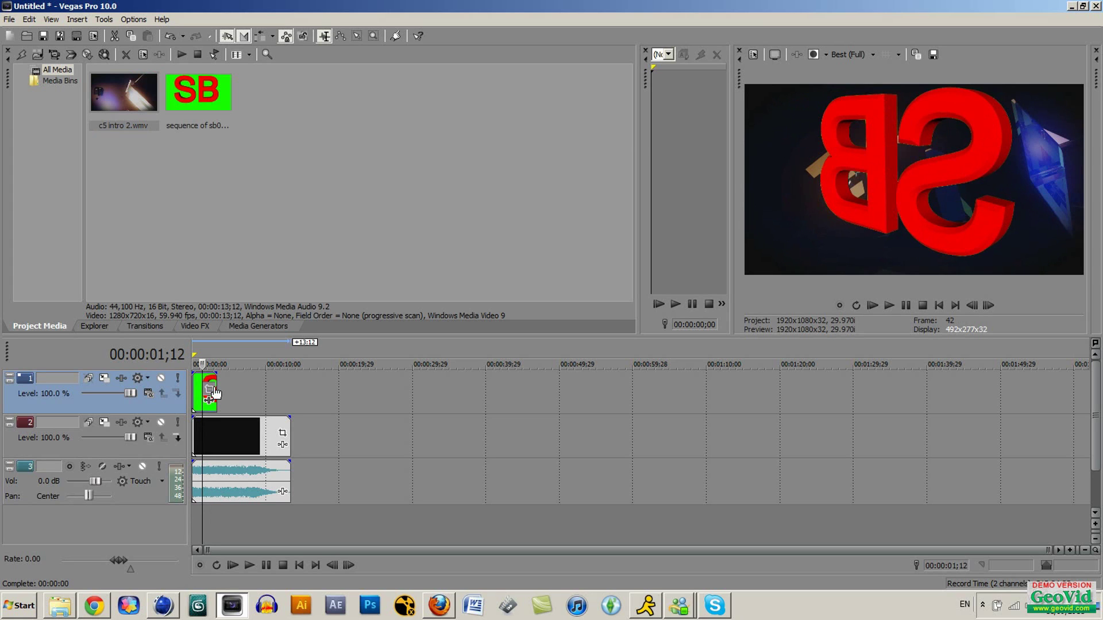
{"action": "left_click", "coordinate": [210, 391]}
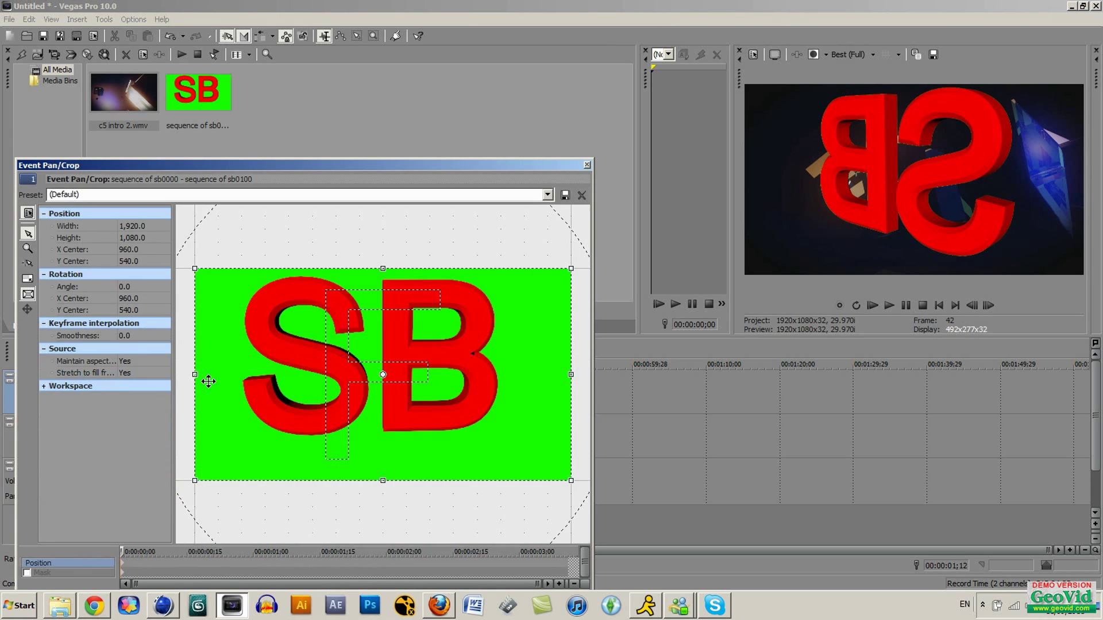
{"action": "scroll", "coordinate": [426, 327], "scroll_direction": "down", "scroll_amount": 4}
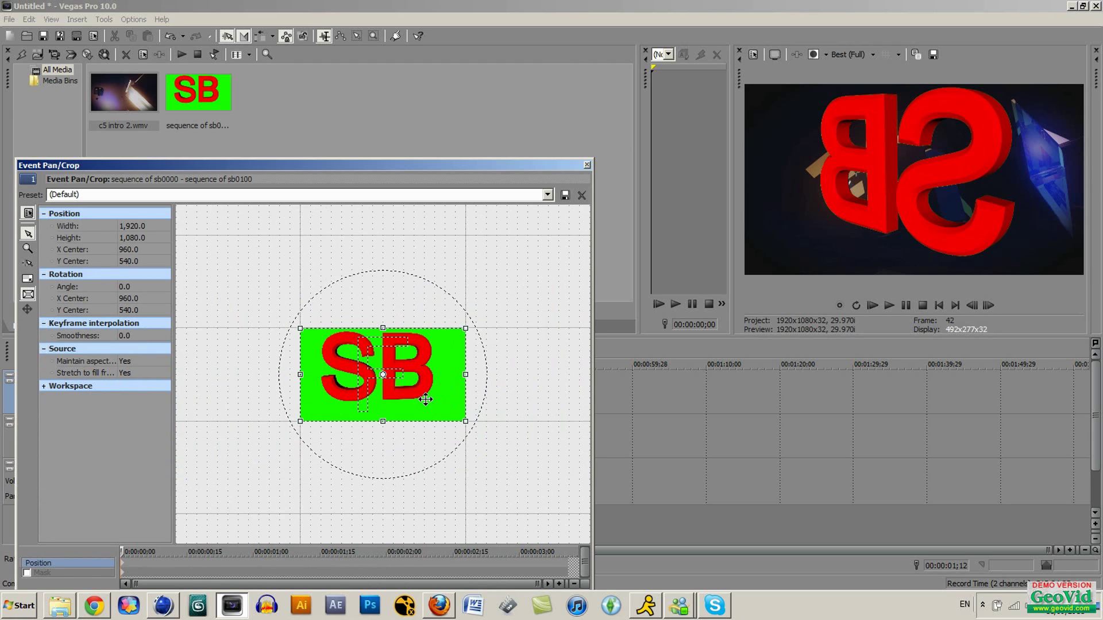
{"action": "left_click", "coordinate": [164, 360]}
{"action": "left_click", "coordinate": [167, 380]}
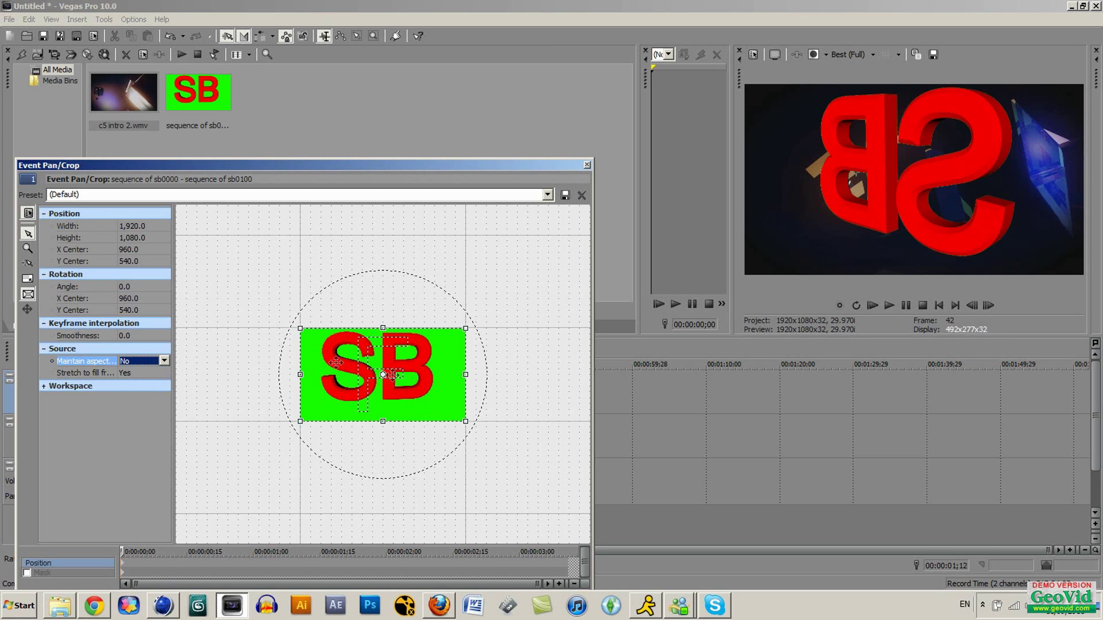
{"action": "left_click_drag", "start_coordinate": [466, 415], "coordinate": [617, 569]}
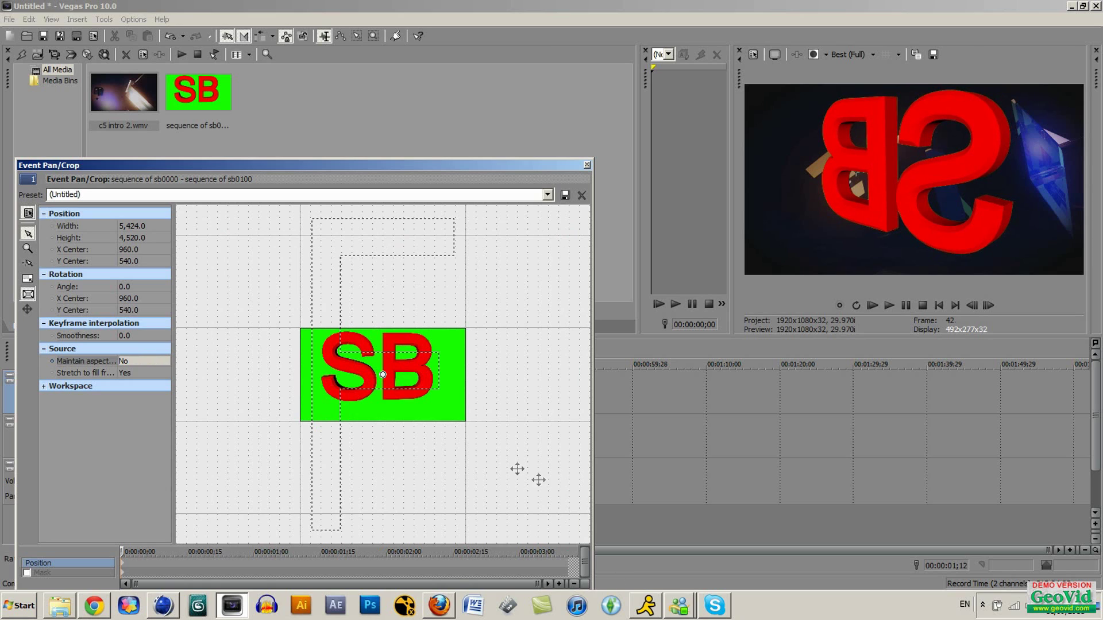
- Move the crop frame's centre to about X -976, Y -1,228, placing the SB logo in the video's lower-right corner, and close Pan/Crop
{"action": "left_click_drag", "start_coordinate": [517, 469], "coordinate": [351, 306]}
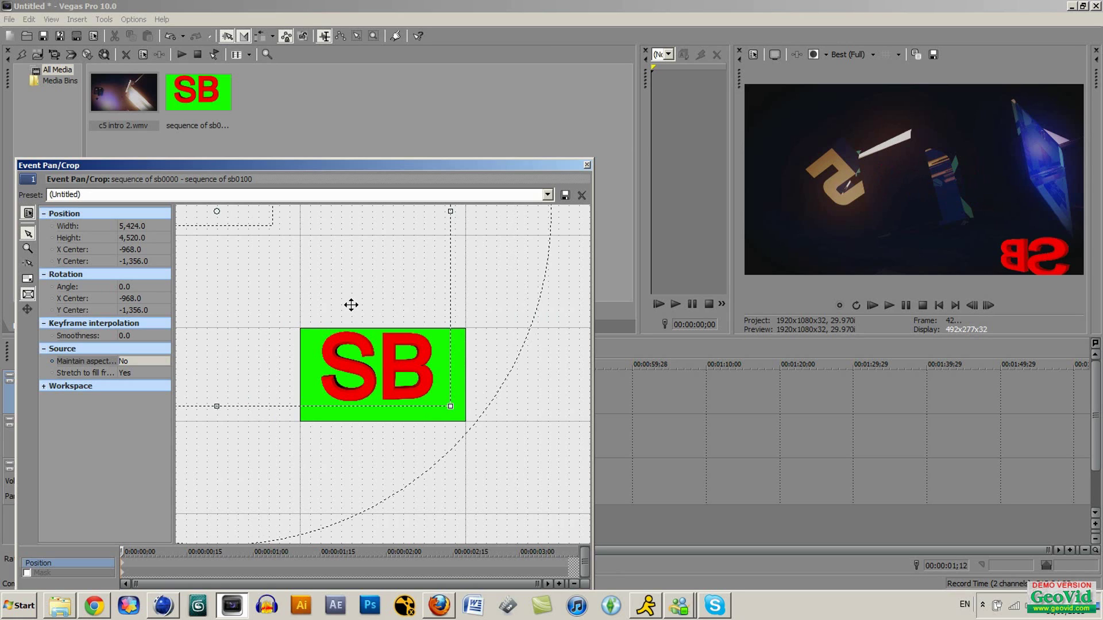
{"action": "left_click_drag", "start_coordinate": [351, 305], "coordinate": [350, 315]}
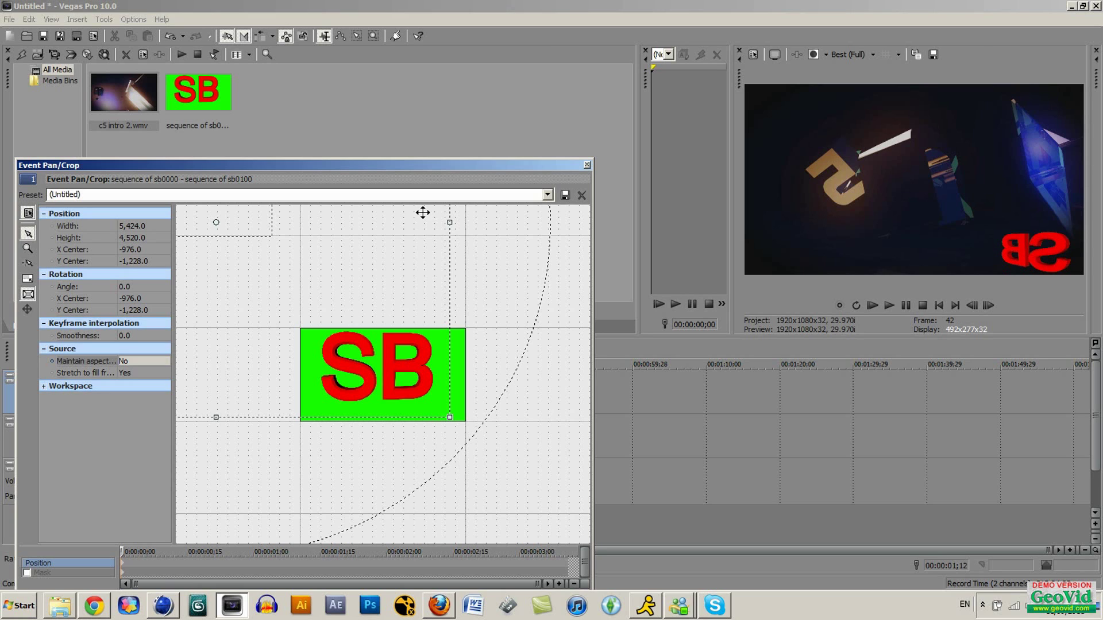
{"action": "left_click", "coordinate": [586, 166]}
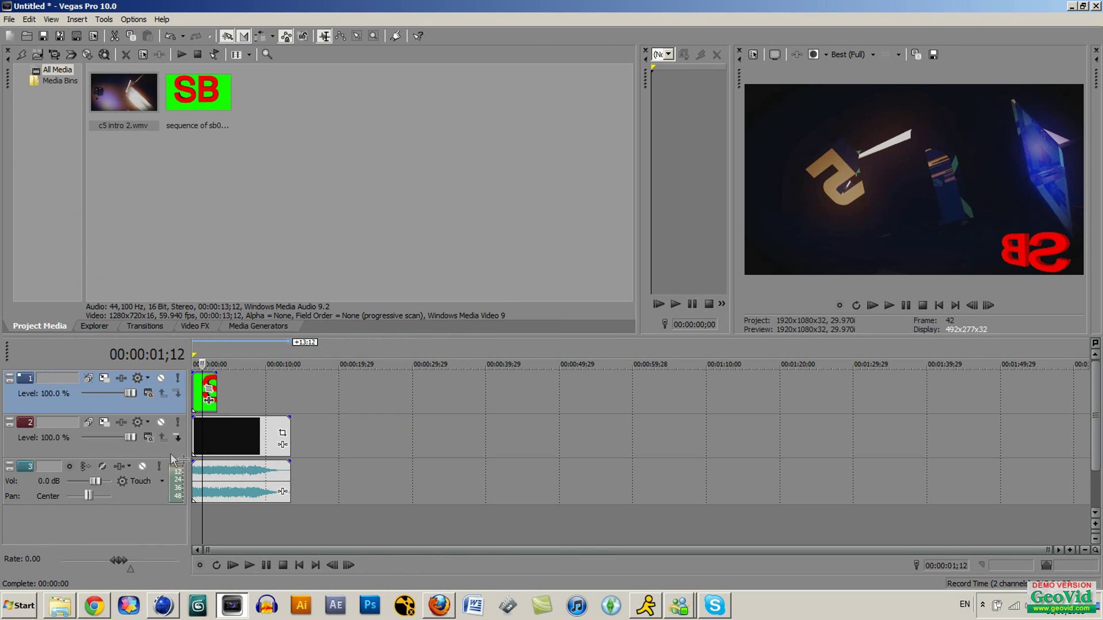
- Play the intro video with the SB watermark from the start and pause it
{"action": "left_click", "coordinate": [196, 429]}
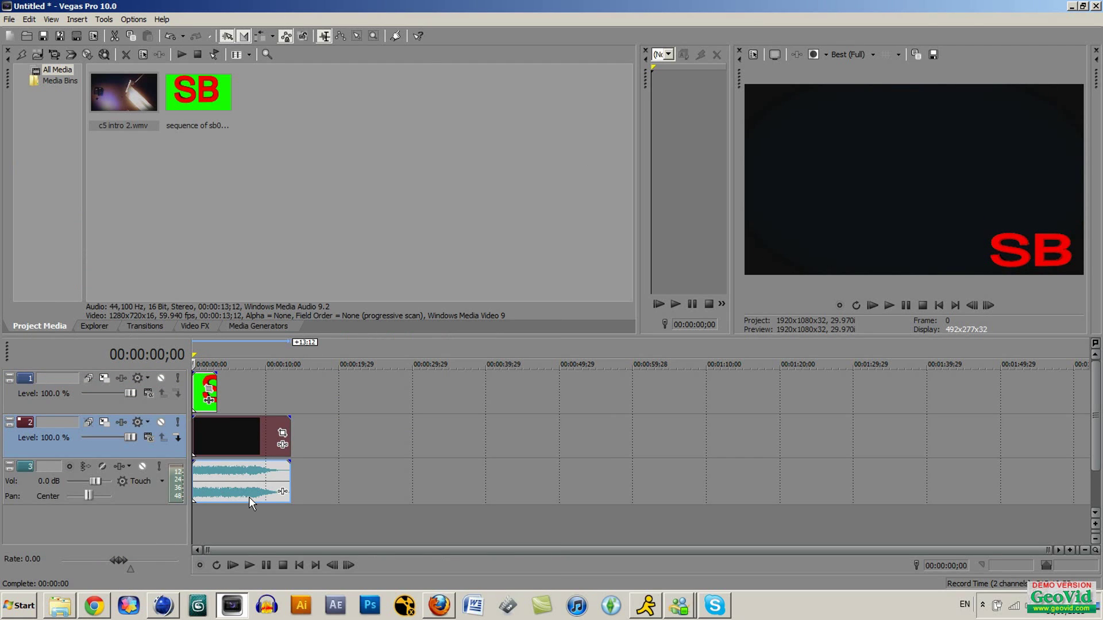
{"action": "left_click", "coordinate": [888, 305]}
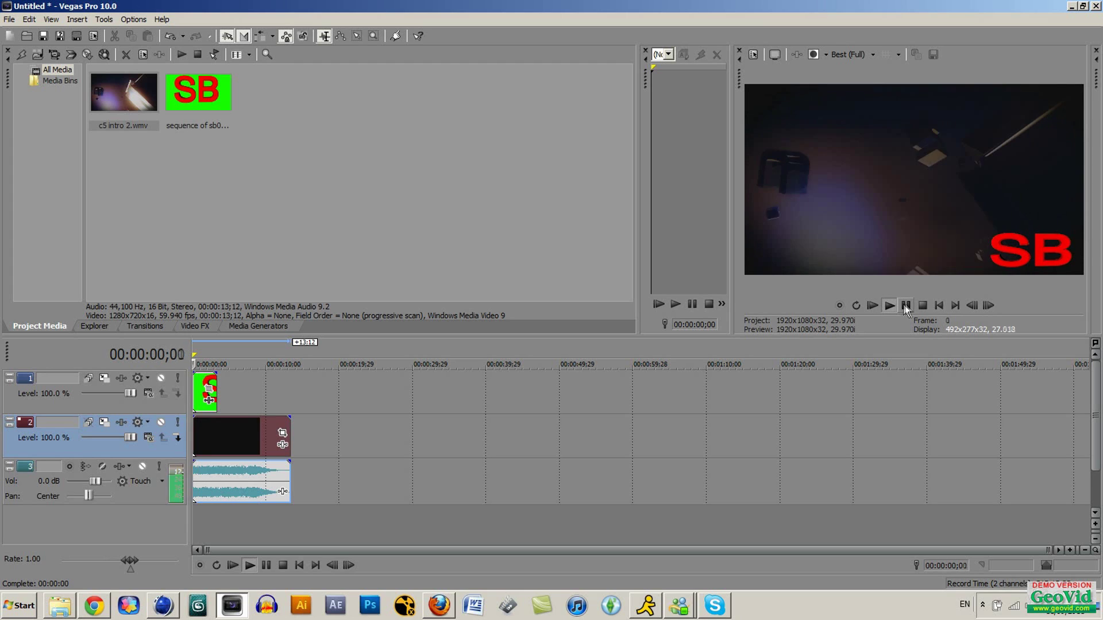
{"action": "left_click", "coordinate": [905, 306]}
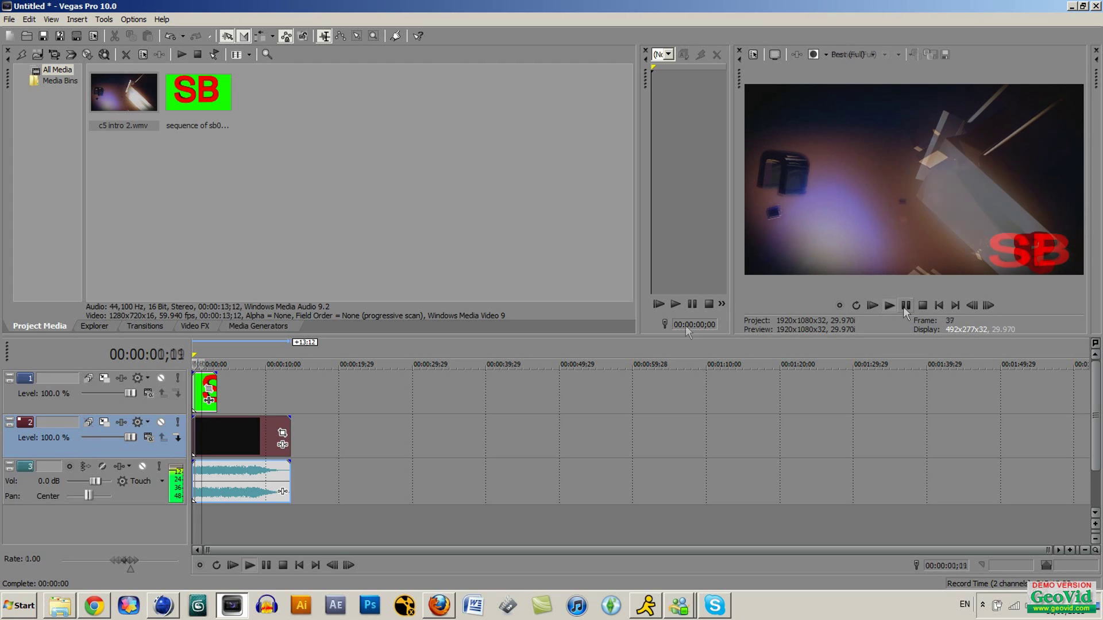
- Lower the intro's audio track volume to -Inf. and continue the playback of the watermarked video briefly
{"action": "left_click_drag", "start_coordinate": [95, 481], "coordinate": [67, 481]}
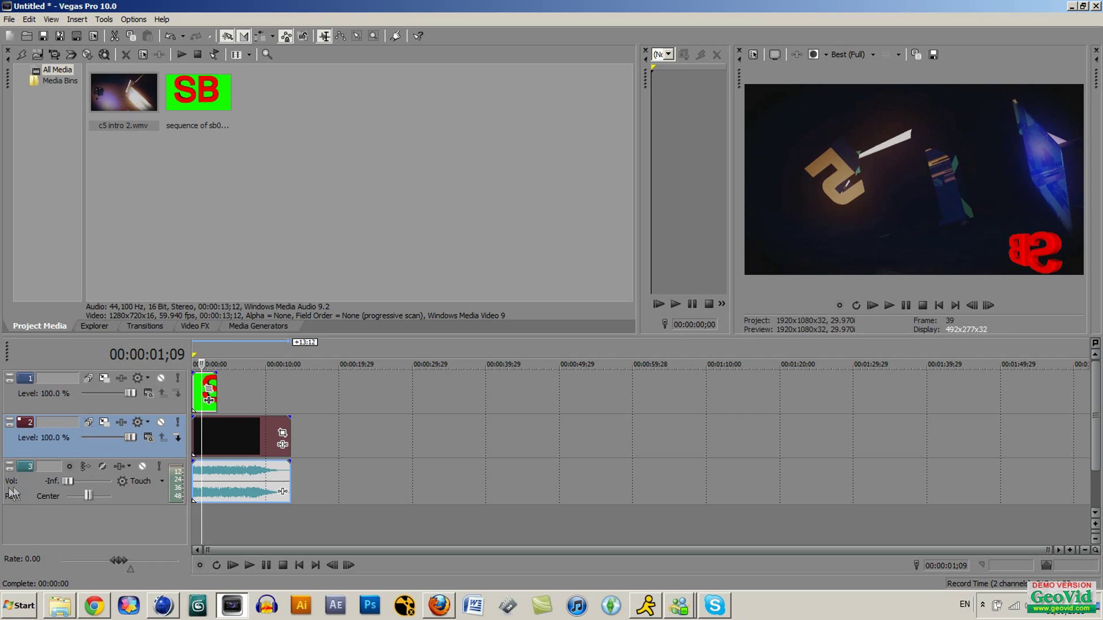
{"action": "left_click", "coordinate": [885, 304]}
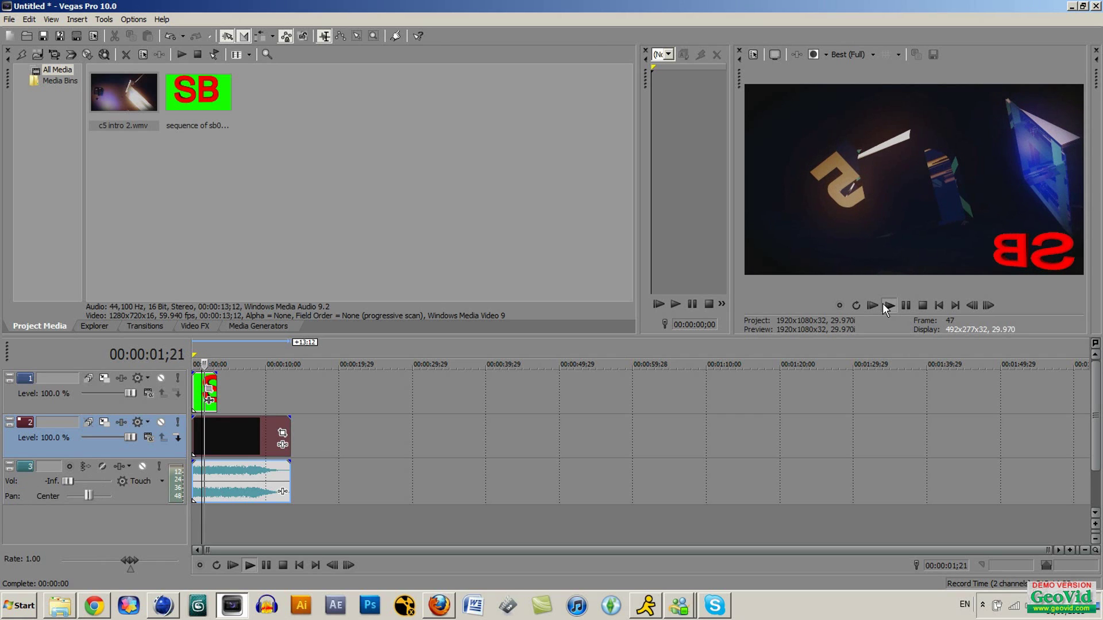
{"action": "left_click", "coordinate": [883, 302]}
{"action": "left_click", "coordinate": [906, 305]}
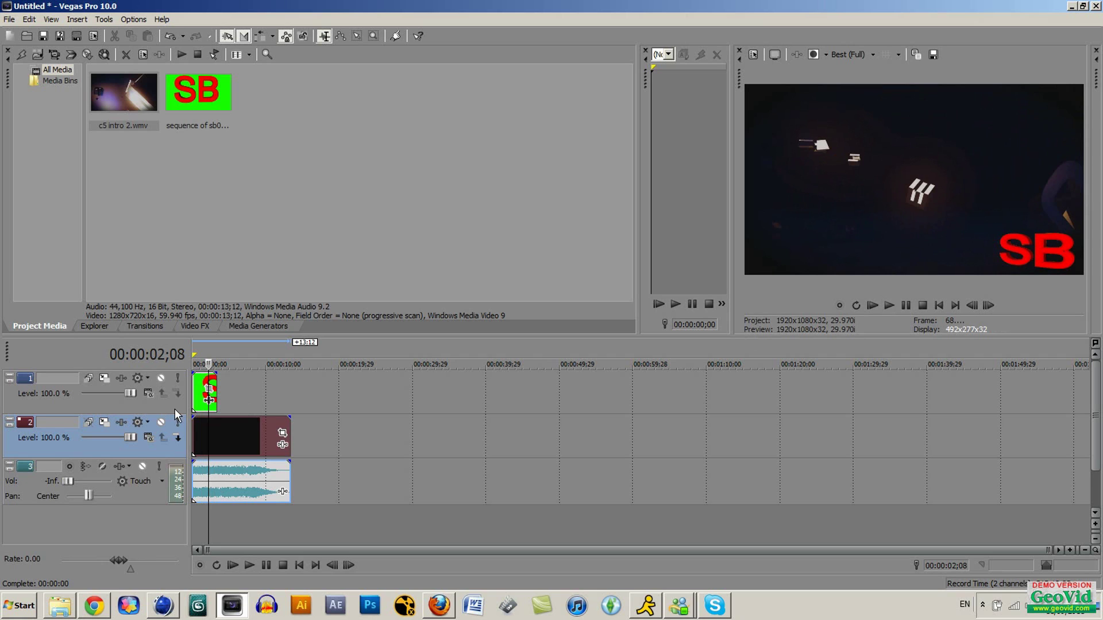
- Play the rotating watermark again, stop, and extend the end of the sequence clip by about 1:13:00 so the rotation loops
{"action": "left_click", "coordinate": [201, 393]}
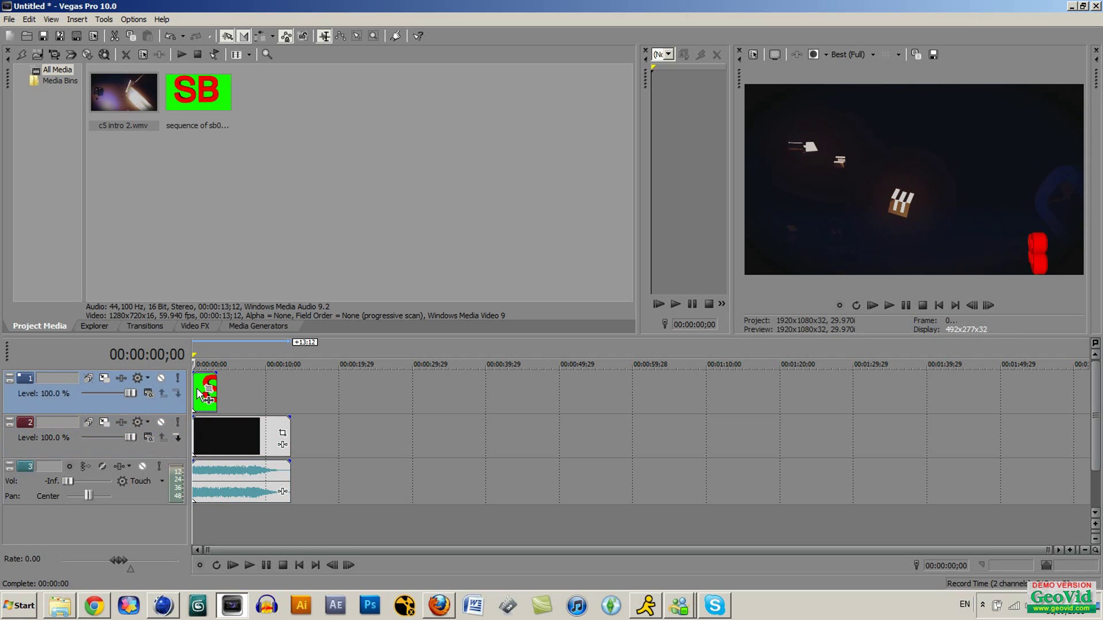
{"action": "key", "text": "space"}
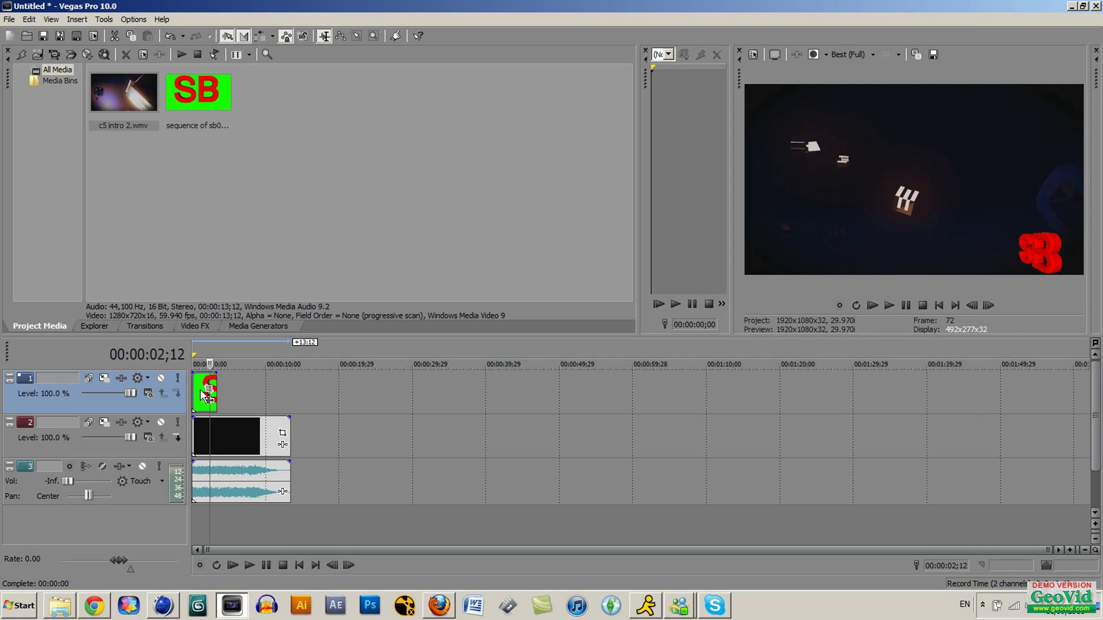
{"action": "left_click_drag", "start_coordinate": [217, 390], "coordinate": [600, 414]}
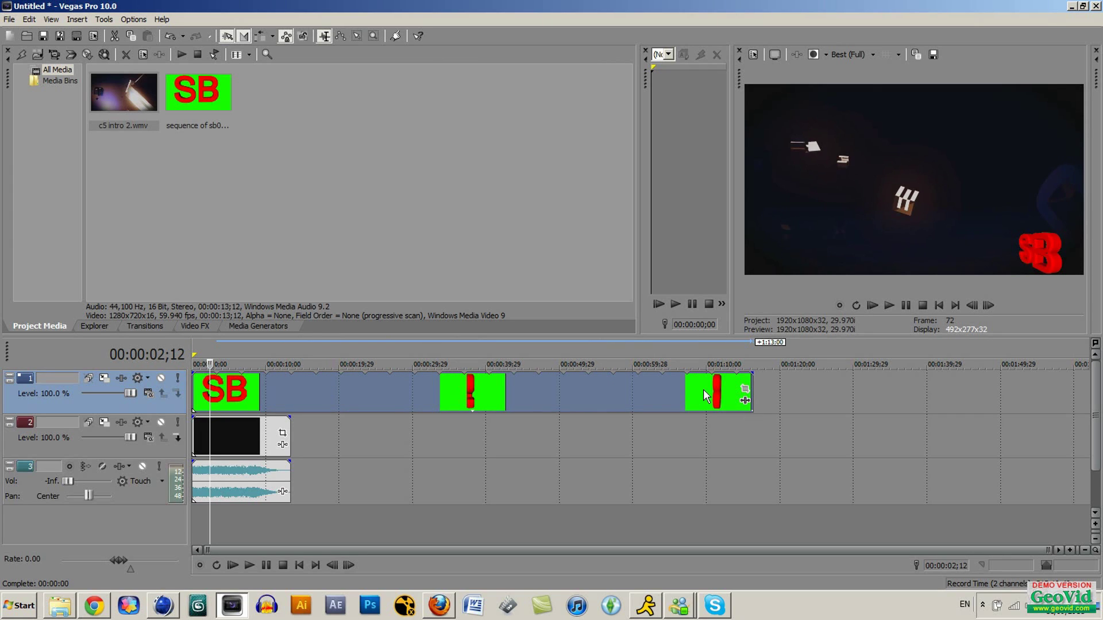
- Delete the extended SB sequence clip from the top video track
{"action": "left_click", "coordinate": [704, 396]}
{"action": "left_click", "coordinate": [501, 404]}
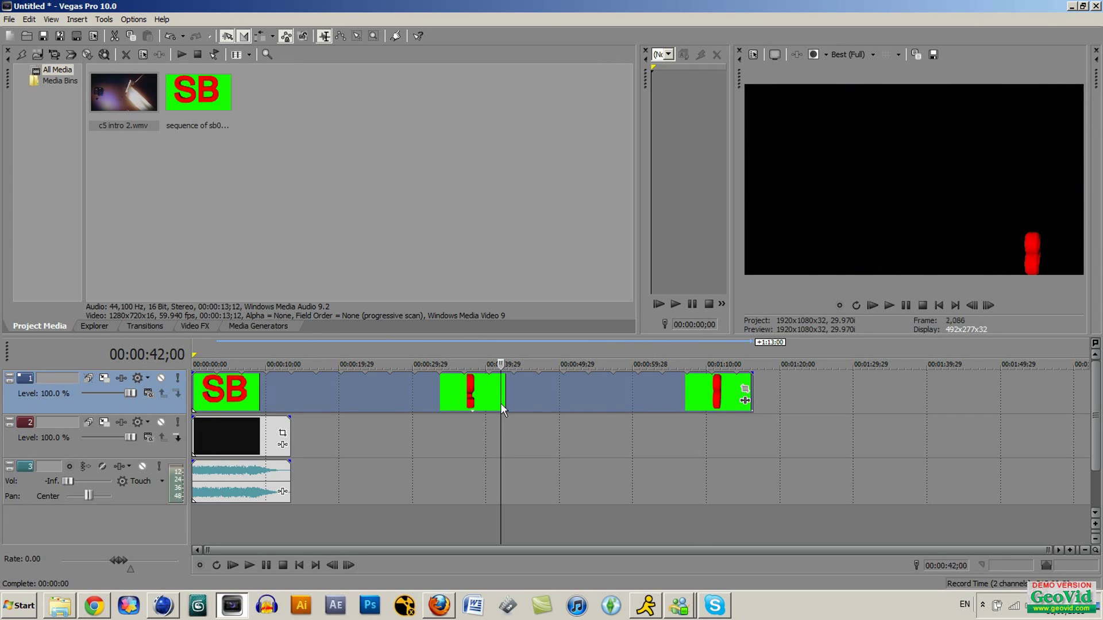
{"action": "key", "text": "Delete"}
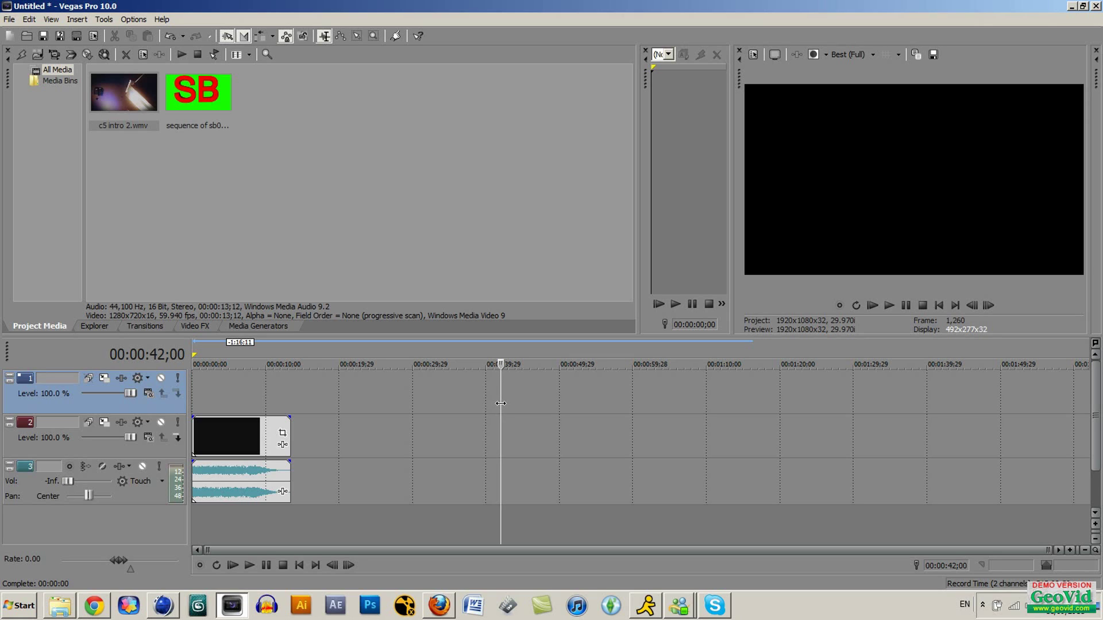
- Switch to CINEMA 4D, dismiss the Picture Viewer, and set the render's save format to QuickTime Movie
{"action": "left_click", "coordinate": [163, 606]}
{"action": "left_click", "coordinate": [592, 10]}
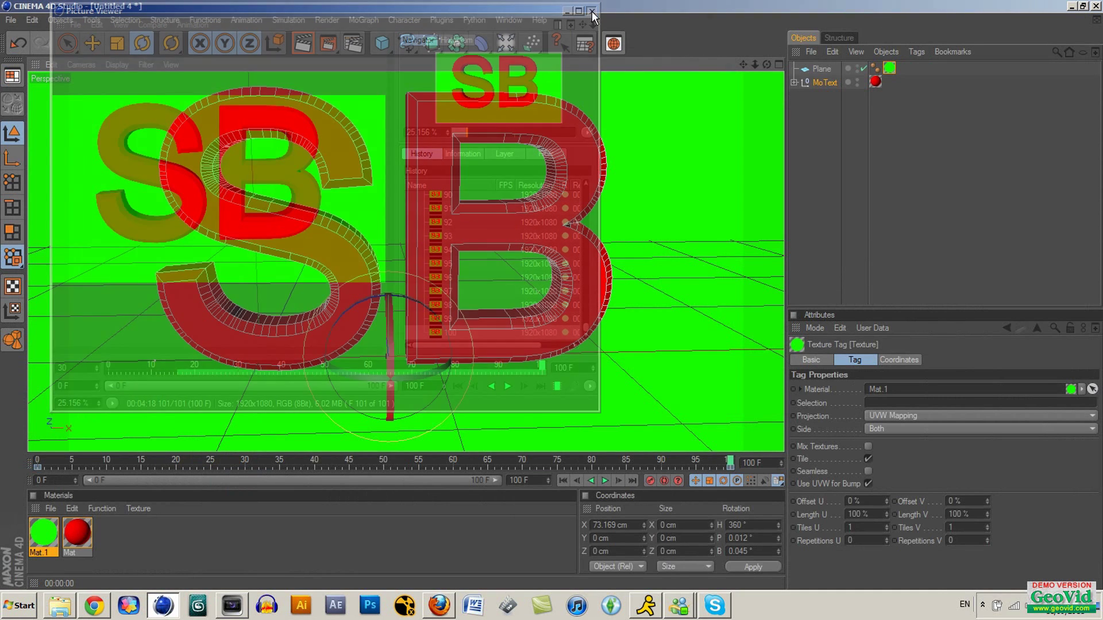
{"action": "left_click", "coordinate": [354, 49]}
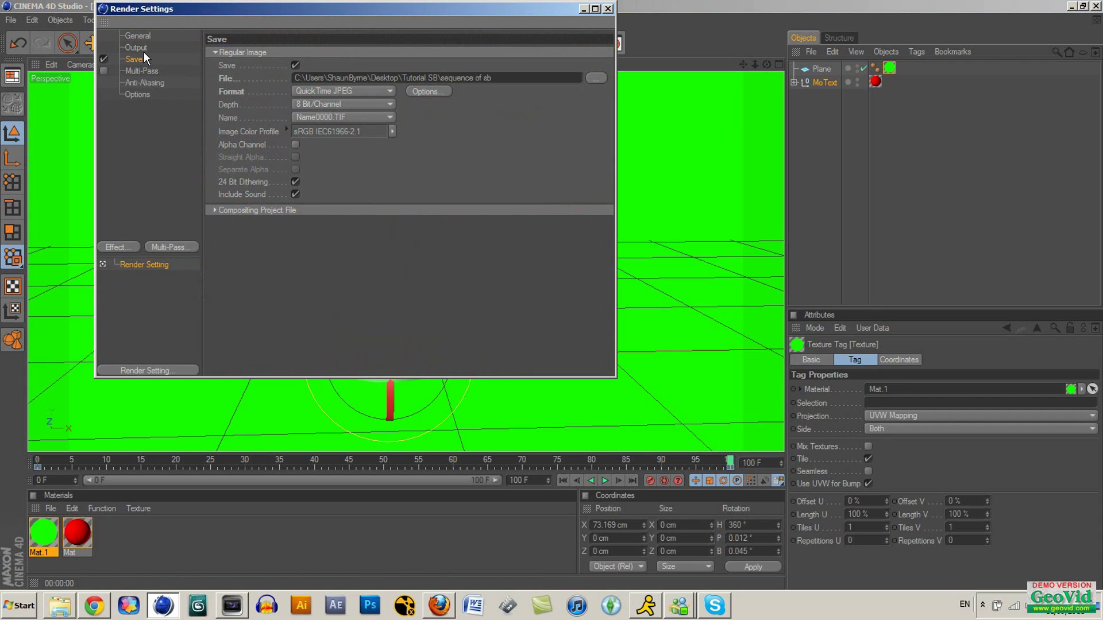
{"action": "left_click", "coordinate": [143, 51]}
{"action": "left_click", "coordinate": [127, 57]}
{"action": "left_click", "coordinate": [338, 92]}
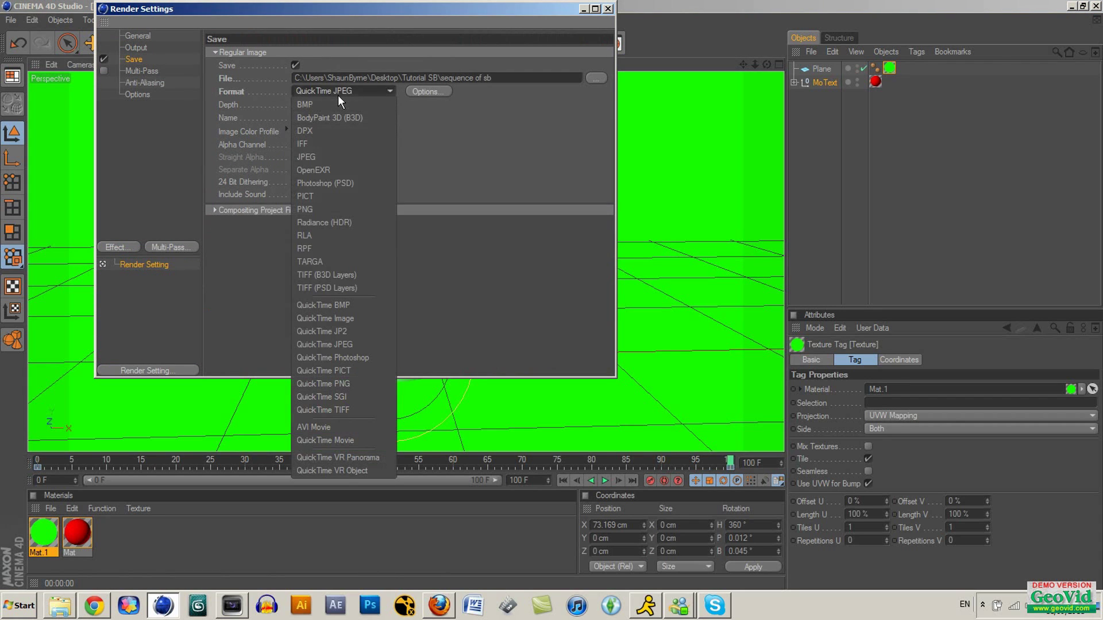
{"action": "left_click", "coordinate": [338, 442]}
- Set the movie's compression type to PNG with Interlaced enabled, turn on Alpha Channel for the saved image, and close the render settings
{"action": "left_click", "coordinate": [428, 92]}
{"action": "left_click", "coordinate": [503, 106]}
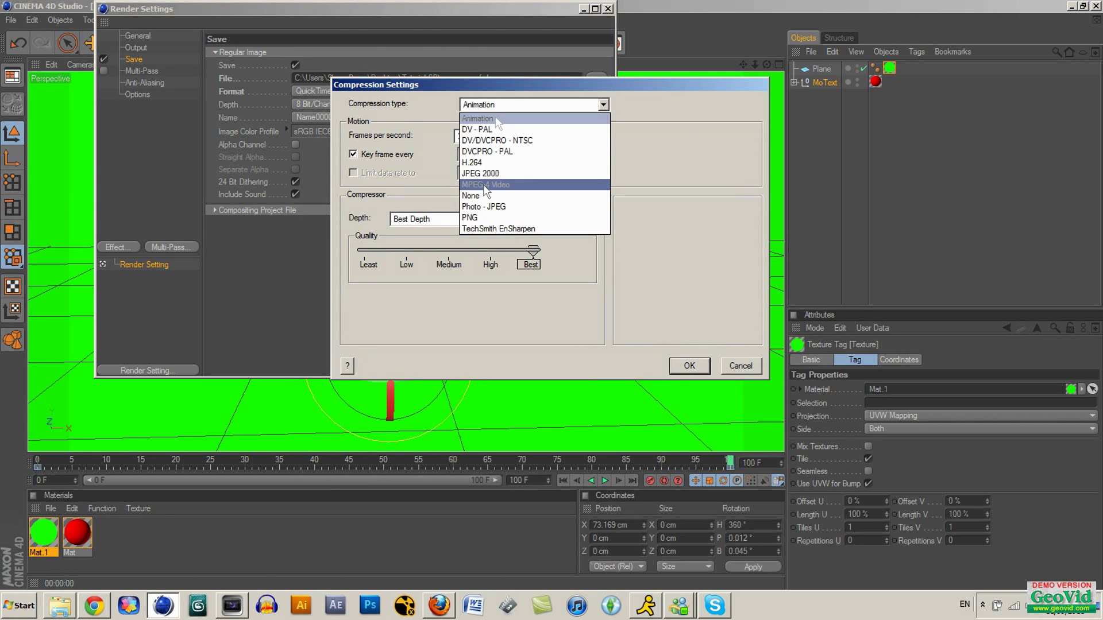
{"action": "left_click", "coordinate": [481, 218]}
{"action": "left_click", "coordinate": [353, 242]}
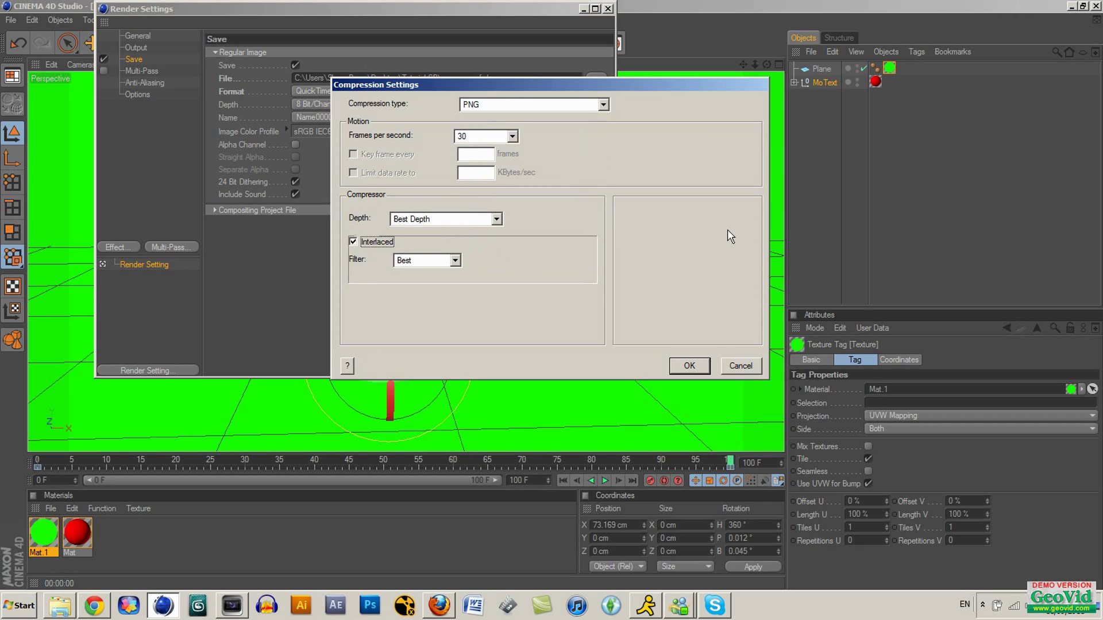
{"action": "left_click", "coordinate": [698, 364]}
{"action": "left_click", "coordinate": [295, 145]}
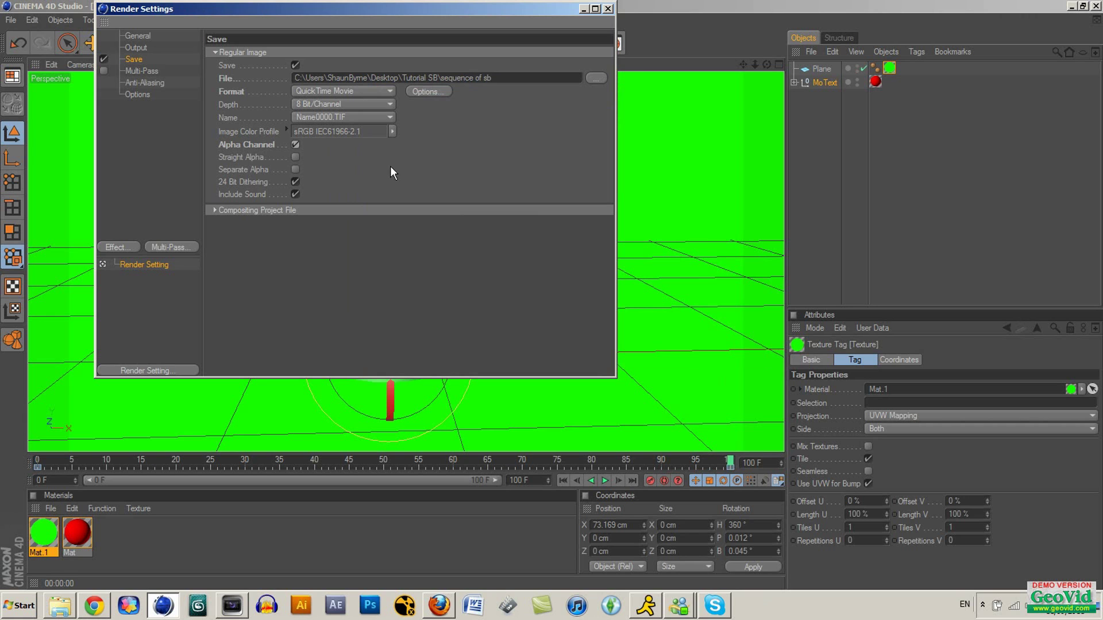
{"action": "left_click", "coordinate": [607, 9]}
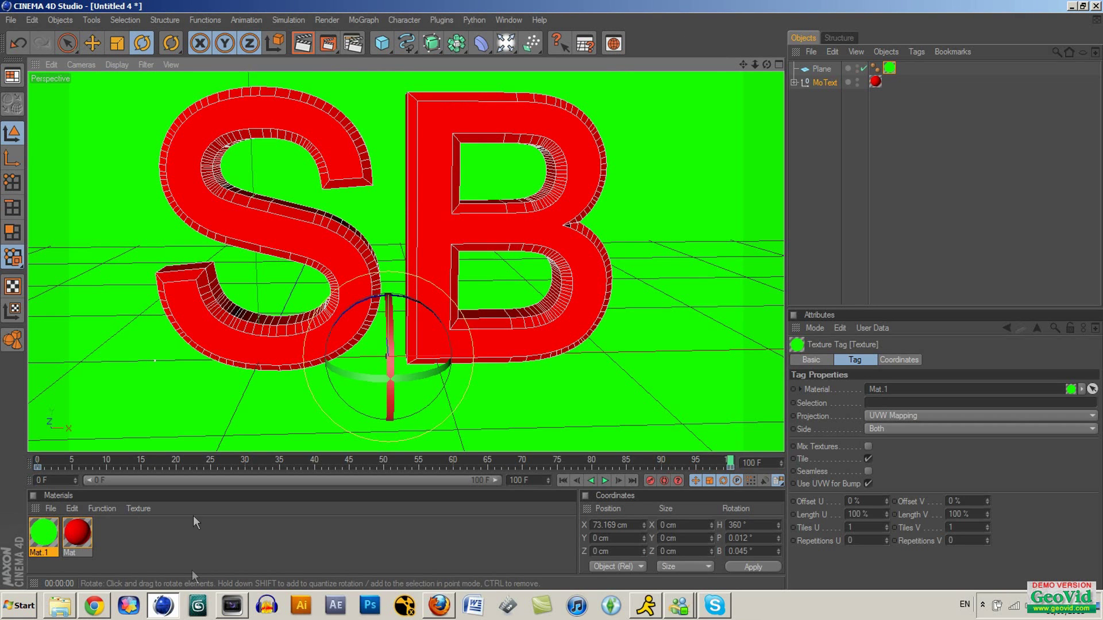
{"action": "left_click", "coordinate": [98, 608]}
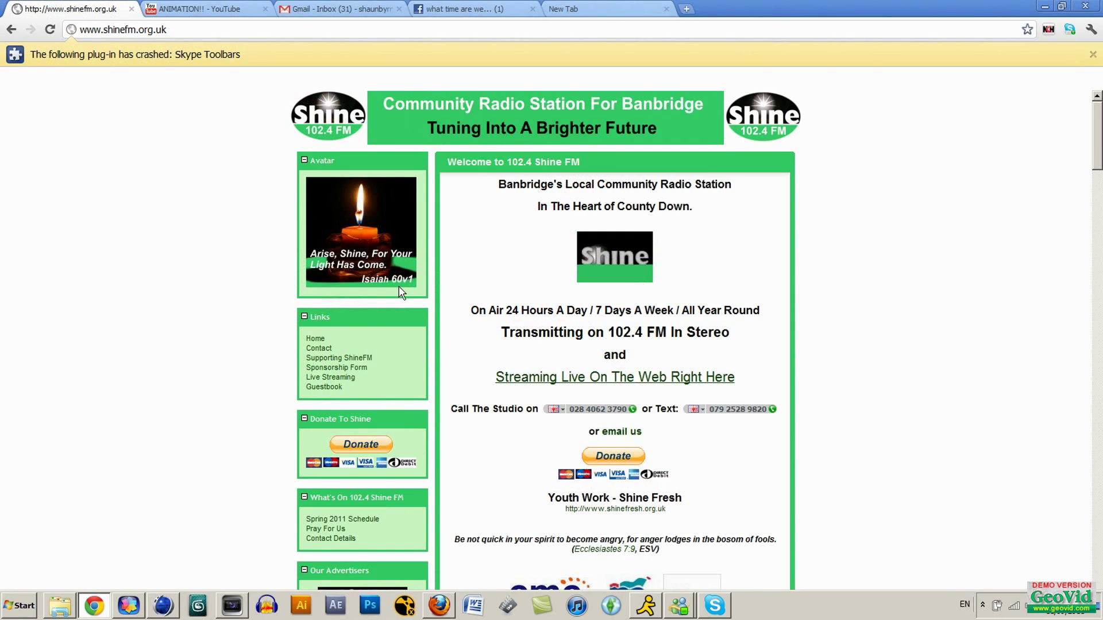
{"action": "left_click", "coordinate": [163, 605]}
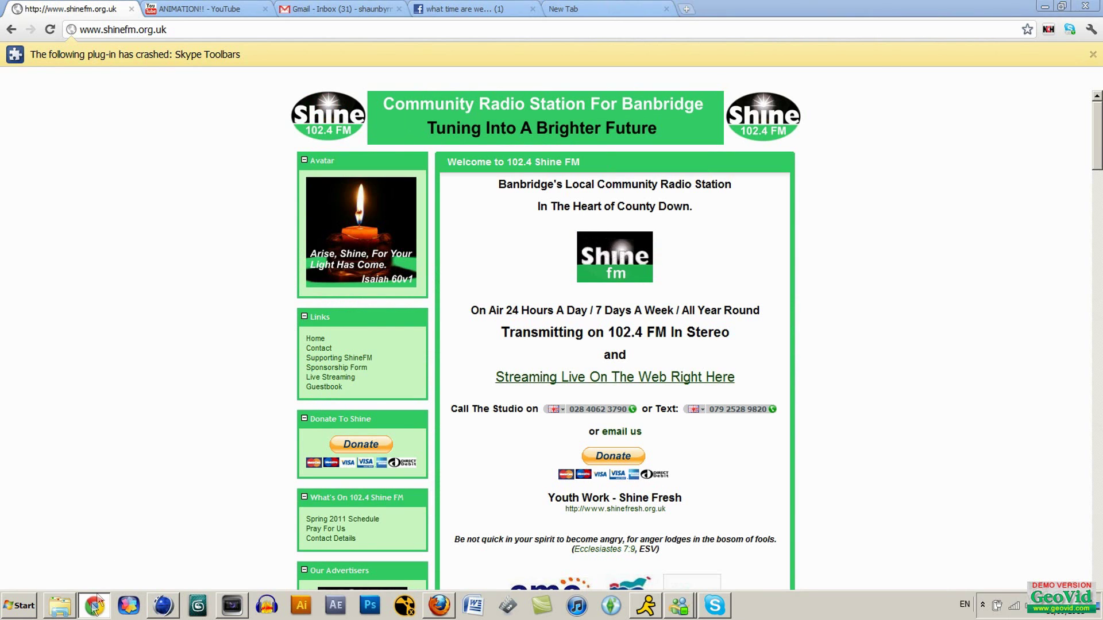